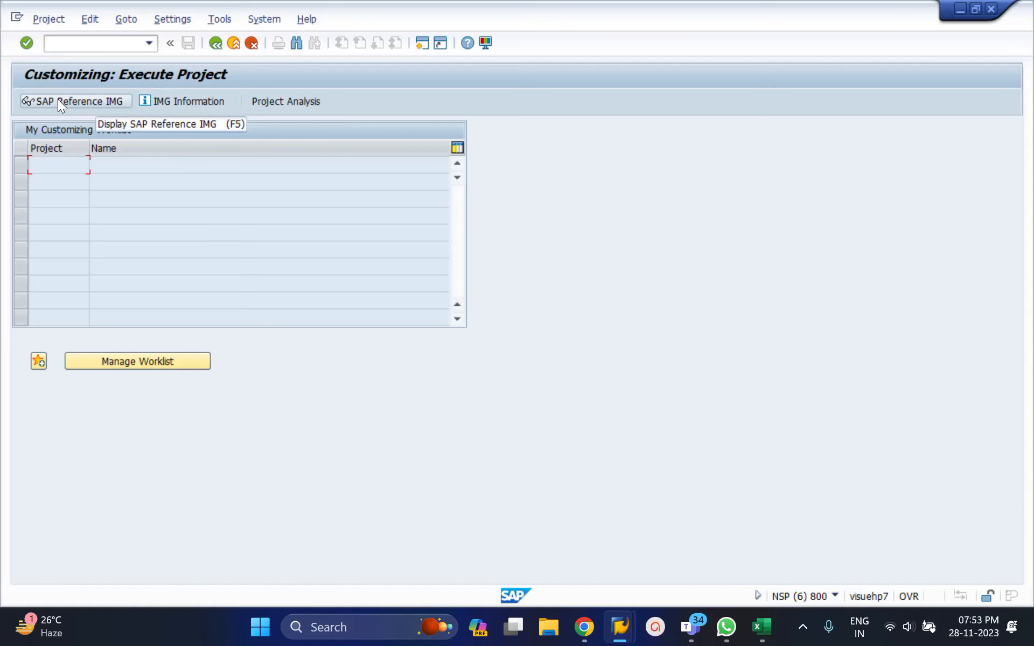
# Step: In the SAP Reference IMG, open User Group Dependency on Menus and Info Groups from Personnel Administration > Customizing Procedures > Actions > Define infogroups
pyautogui.click(57, 99)
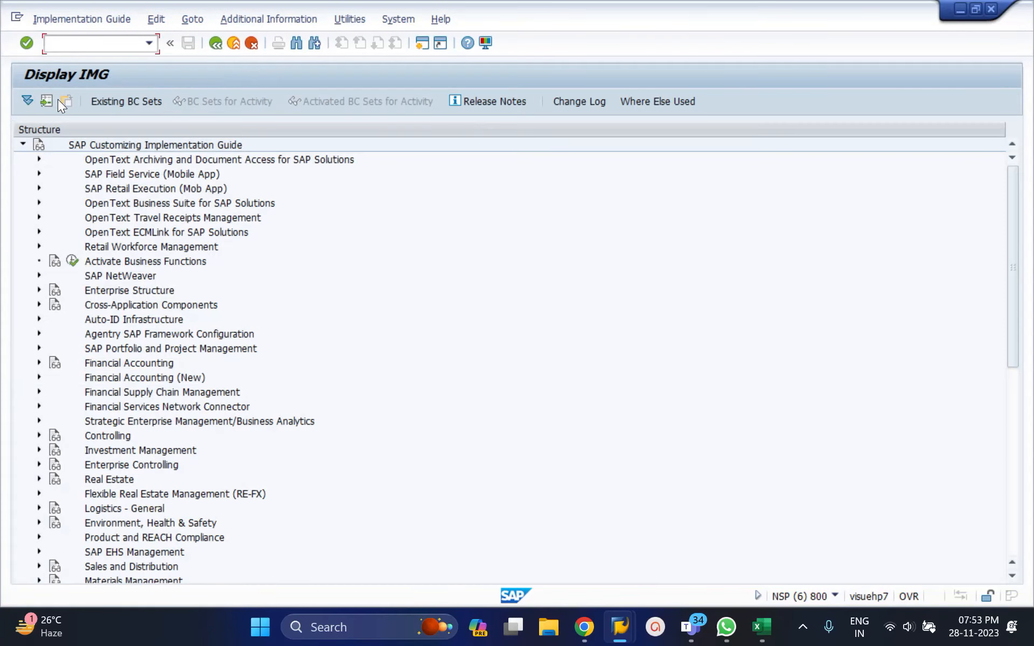
pyautogui.moveTo(1006, 281); pyautogui.dragTo(1010, 410)
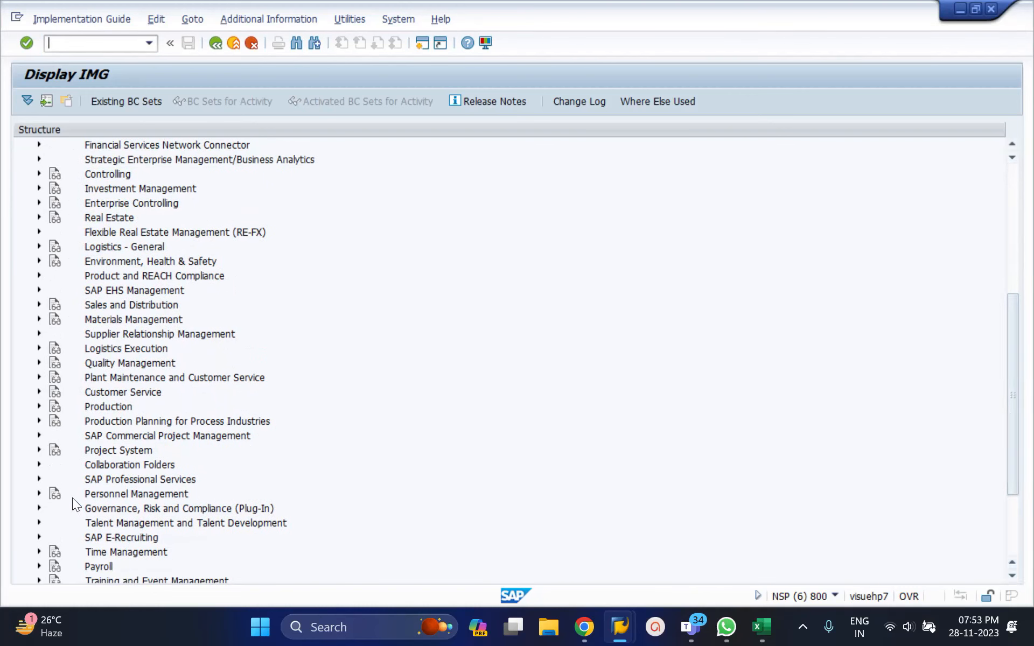
pyautogui.click(38, 494)
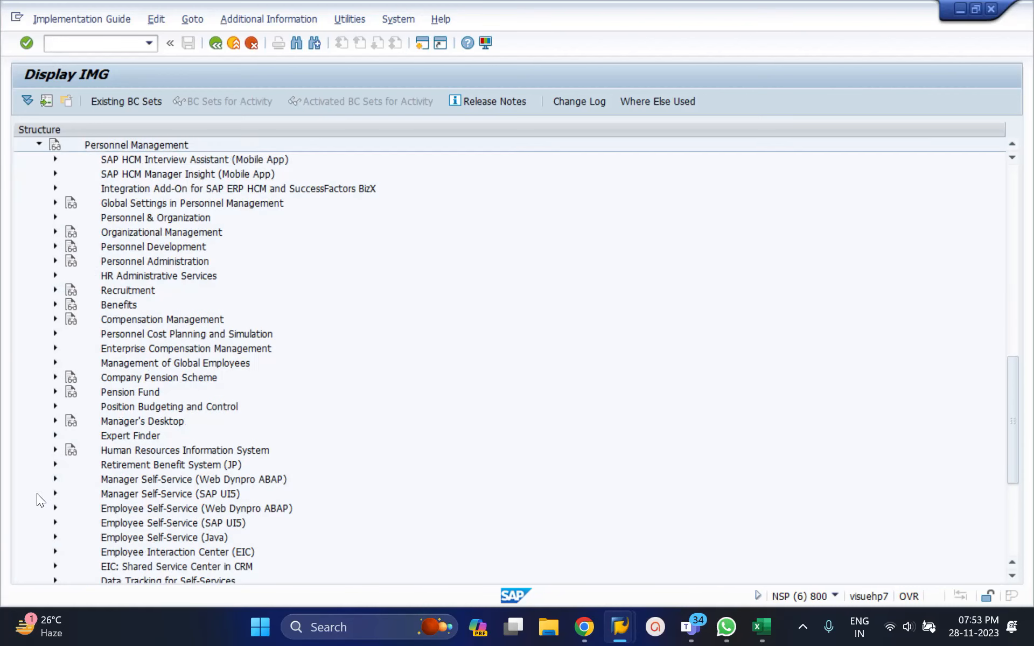
pyautogui.click(55, 262)
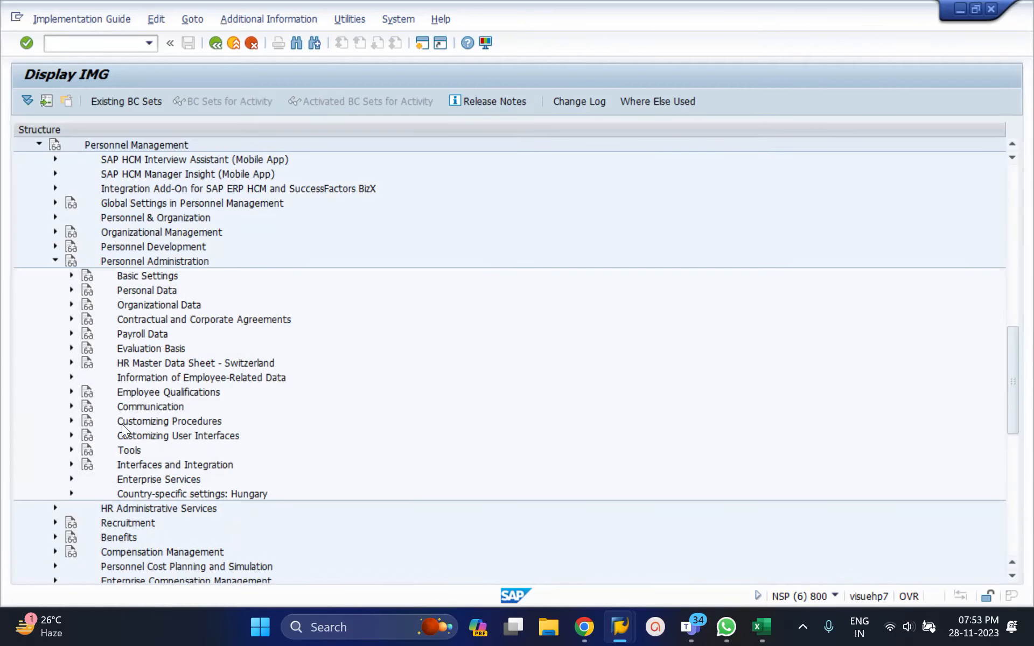
pyautogui.click(71, 421)
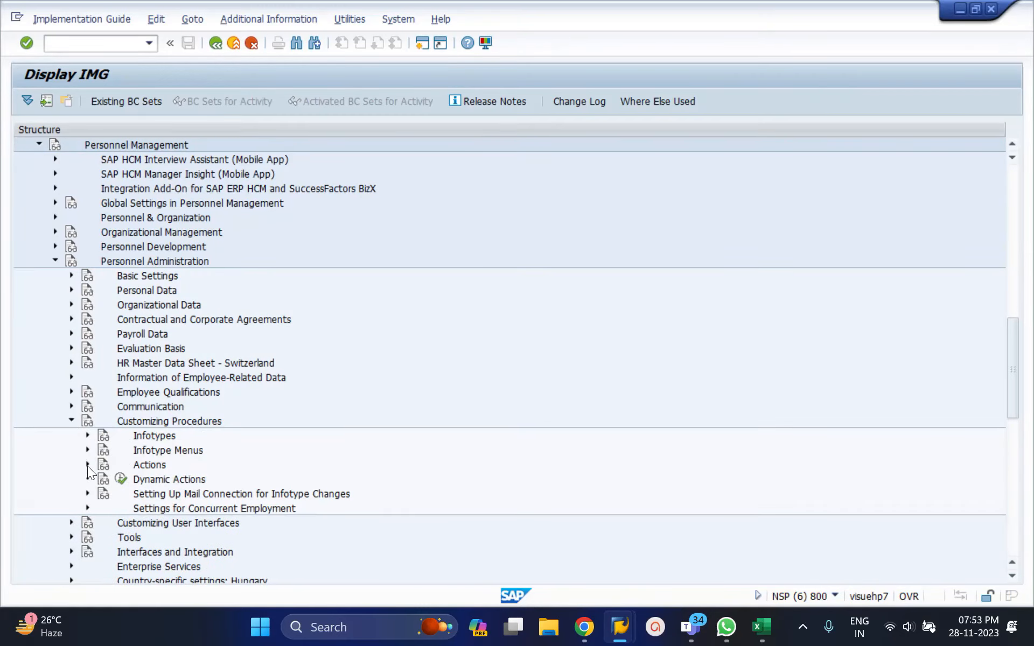
pyautogui.click(87, 465)
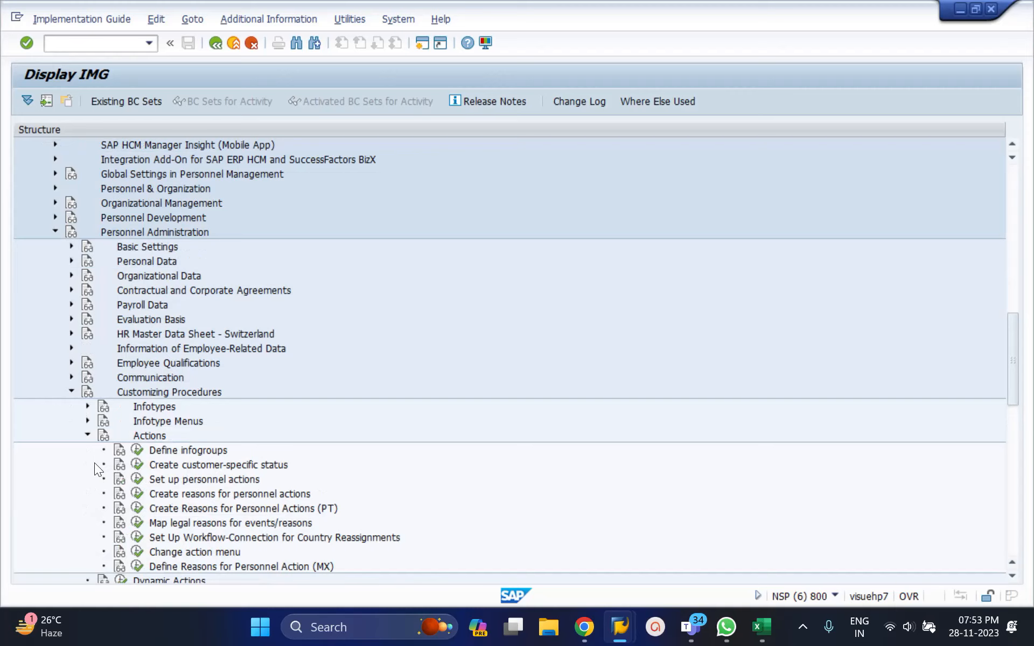
pyautogui.click(138, 452)
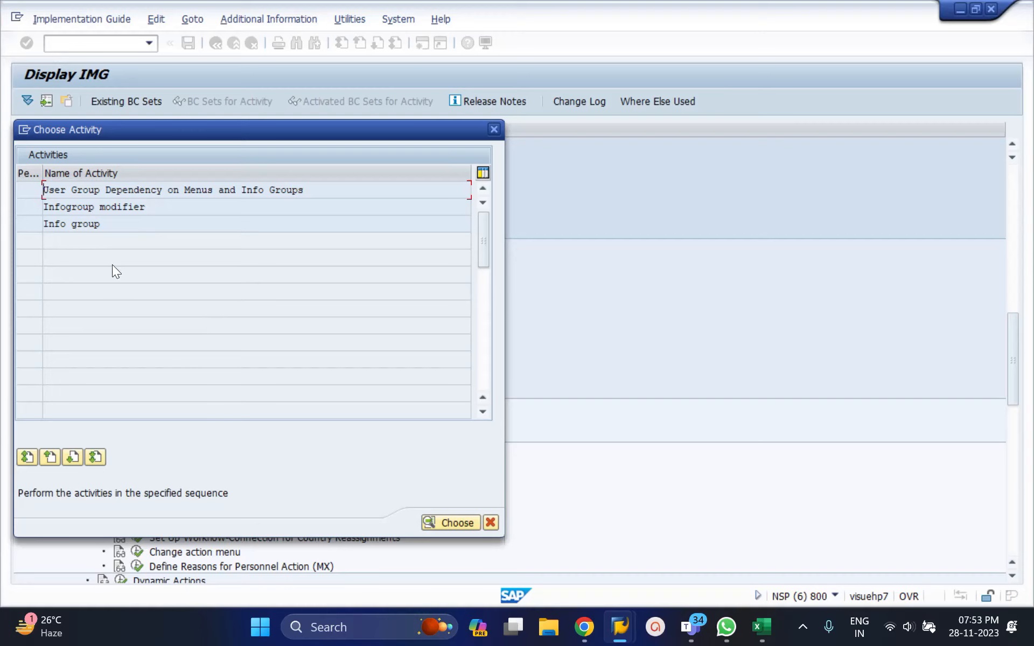
pyautogui.doubleClick(102, 191)
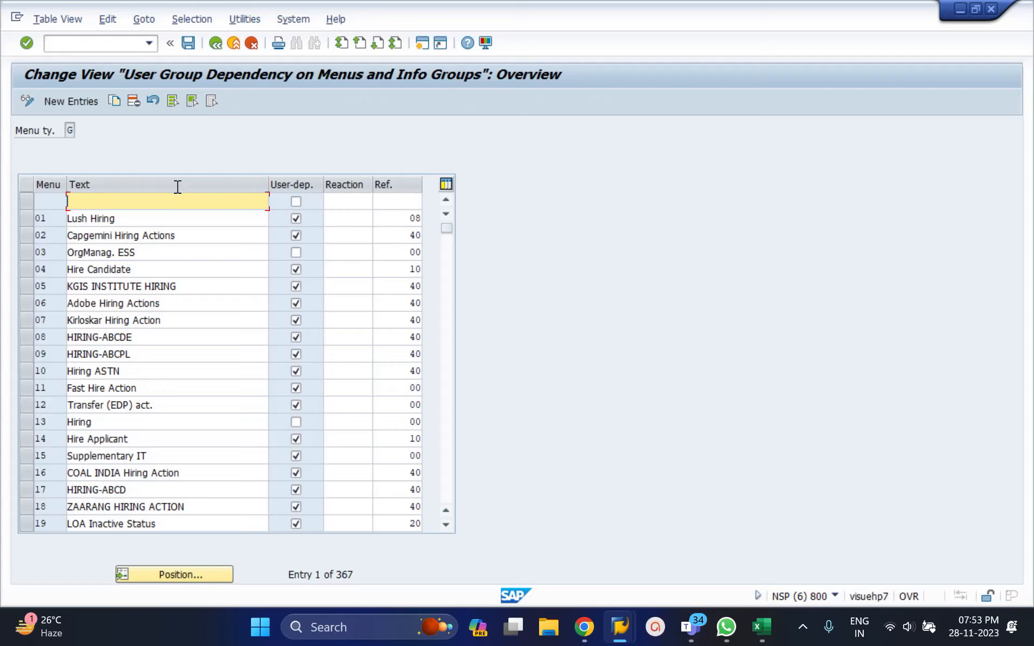
pyautogui.click(88, 103)
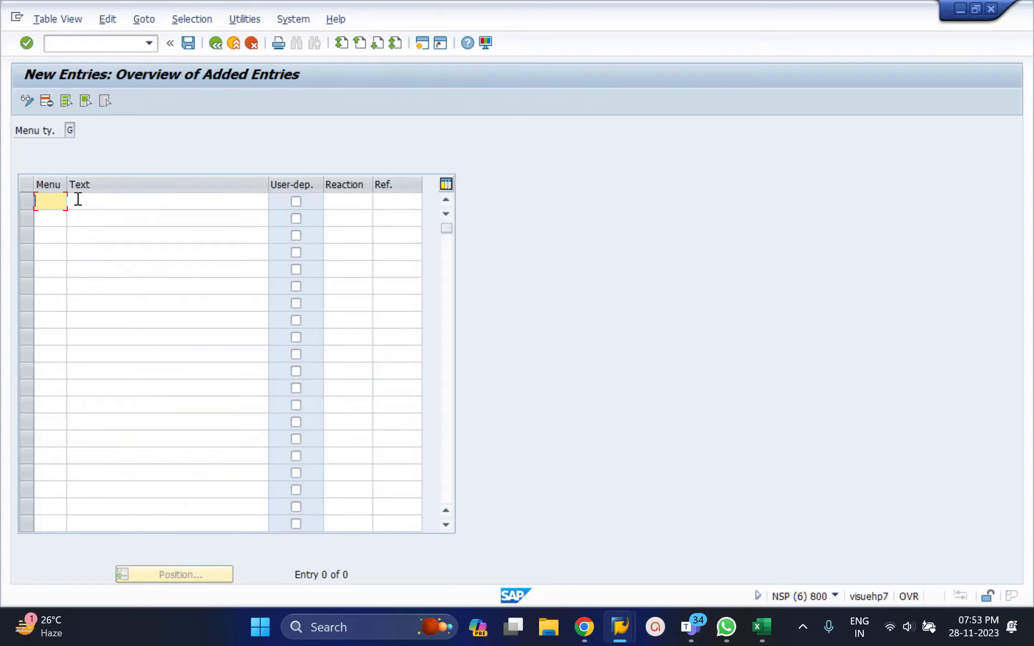
pyautogui.write('42')
pyautogui.press('Tab')
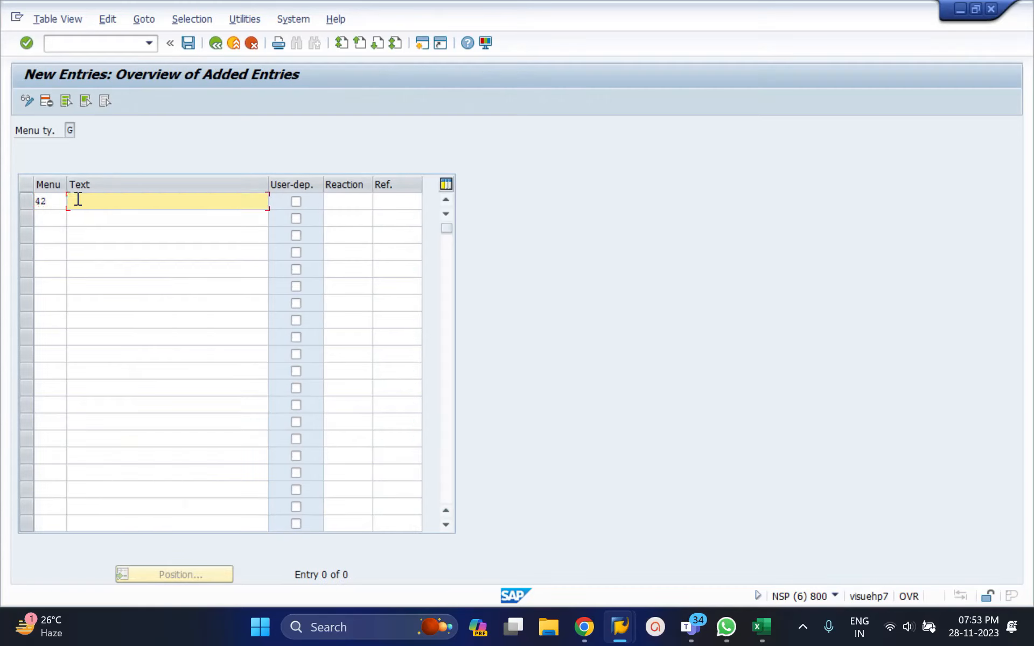
pyautogui.write('Vatsala Hiring')
pyautogui.click(388, 200)
pyautogui.write('99')
pyautogui.press('Return')
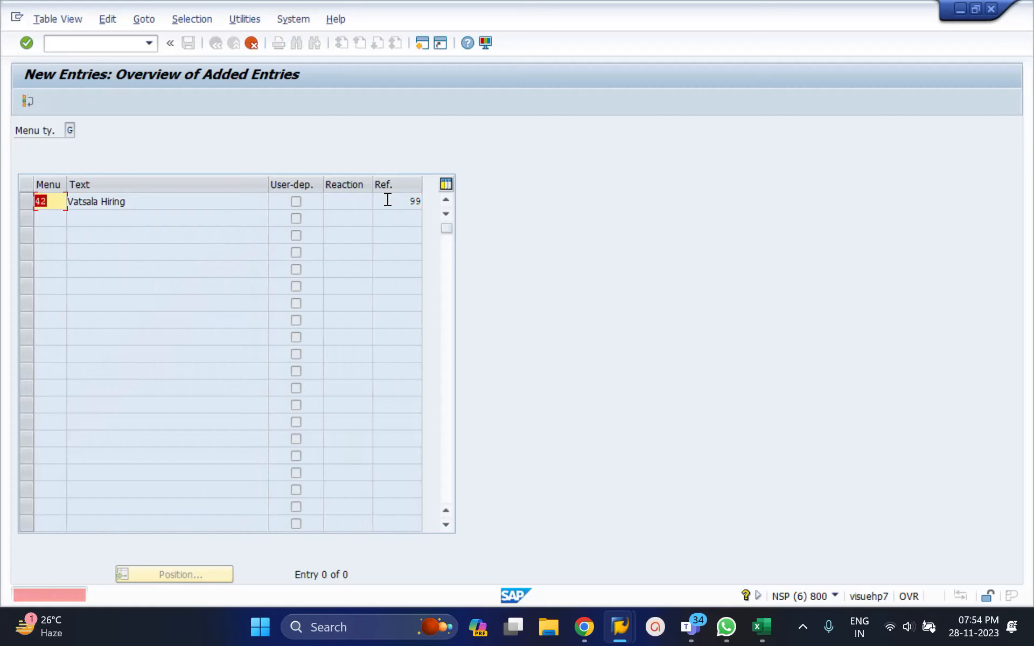
pyautogui.click(251, 44)
pyautogui.click(216, 299)
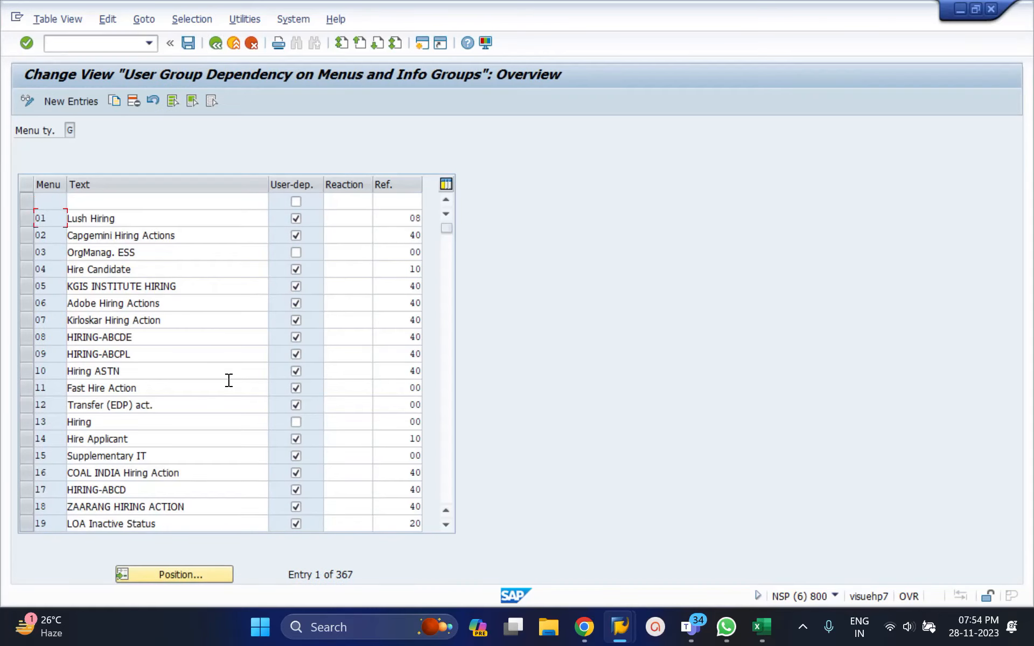
# Step: Locate menu 41 in the User Group Dependency on Menus and Info Groups overview
pyautogui.scroll(-3, 229, 380)
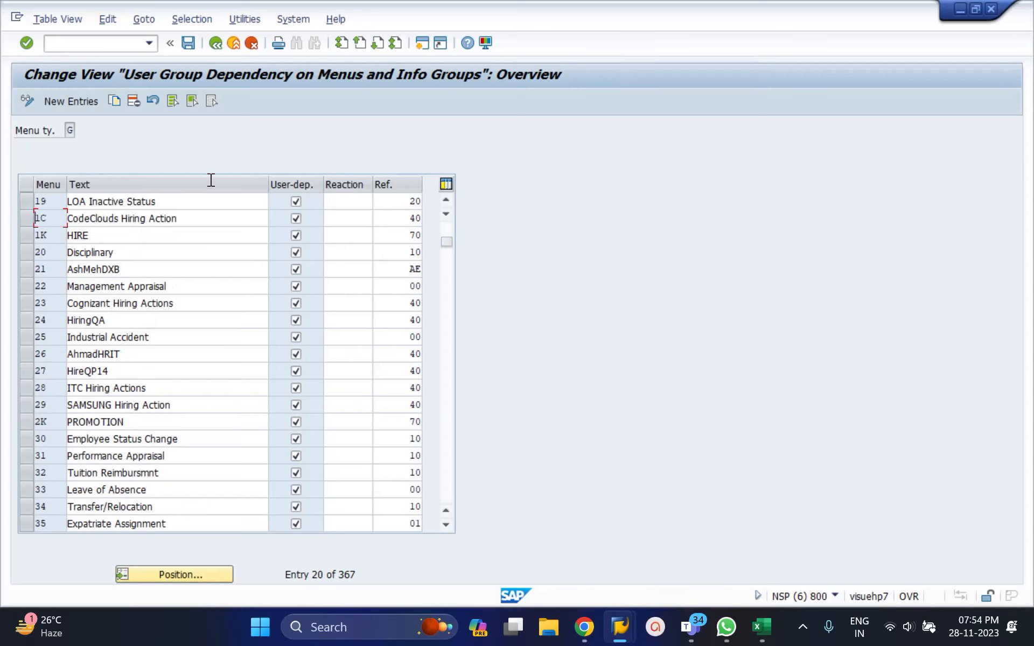
pyautogui.click(82, 101)
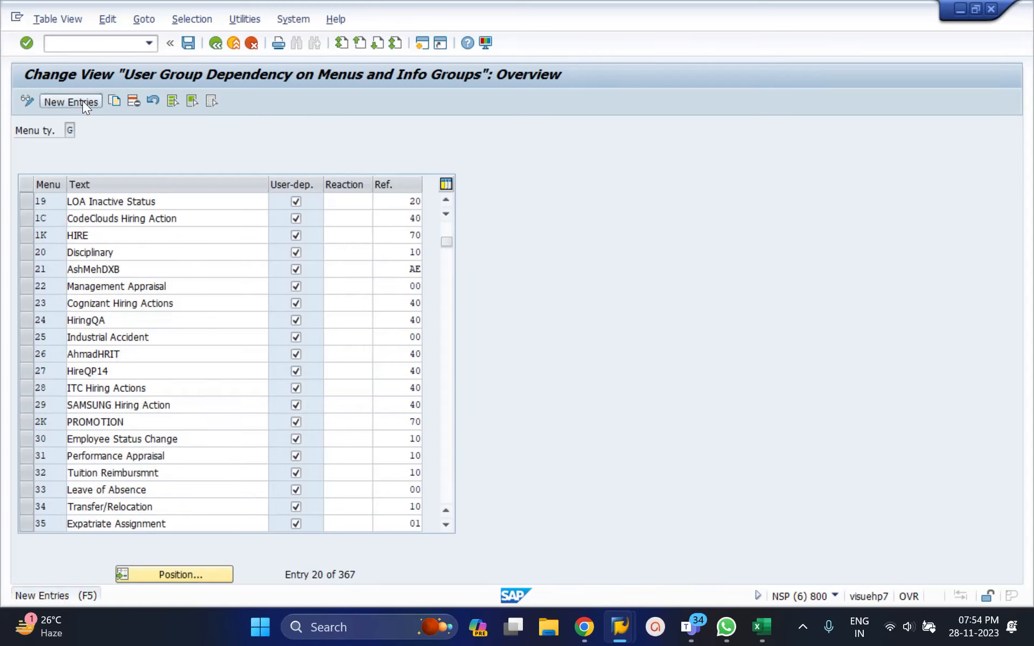
pyautogui.click(213, 40)
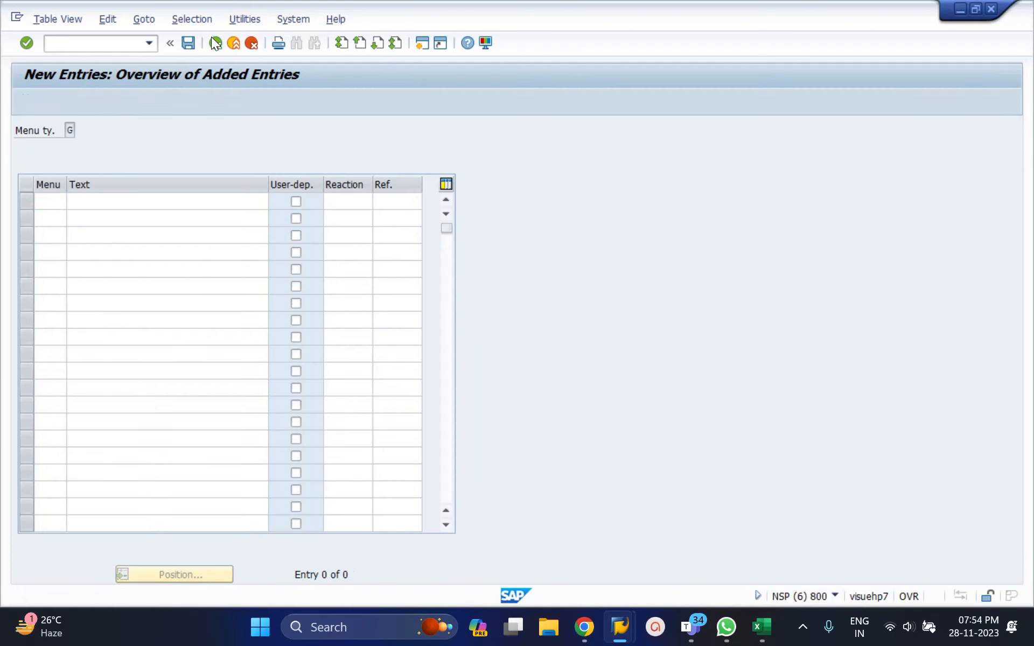
pyautogui.click(160, 572)
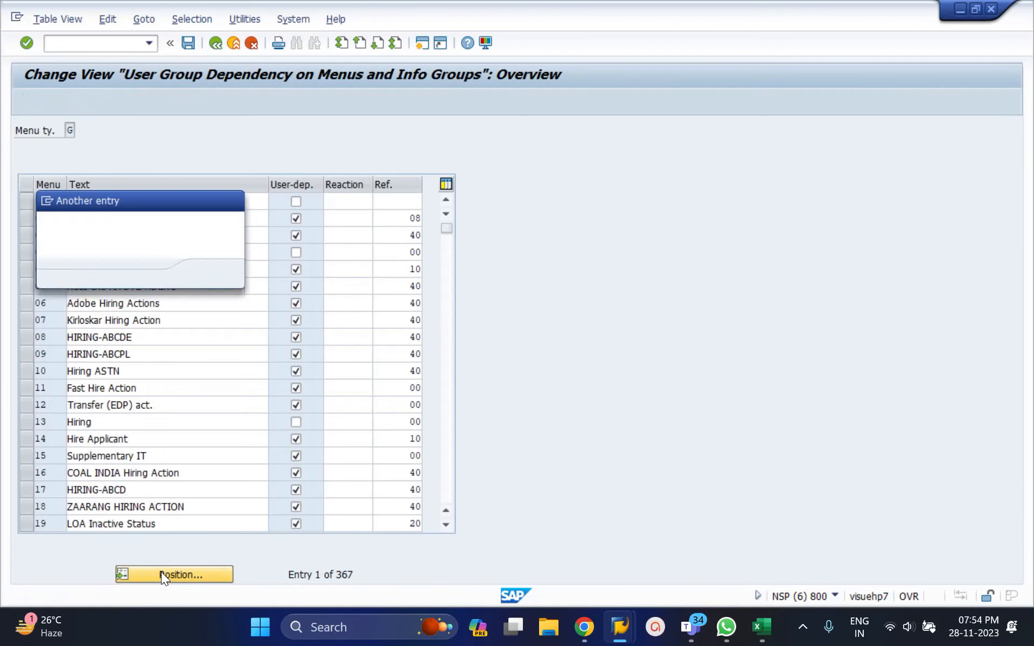
pyautogui.write('41')
pyautogui.press('Return')
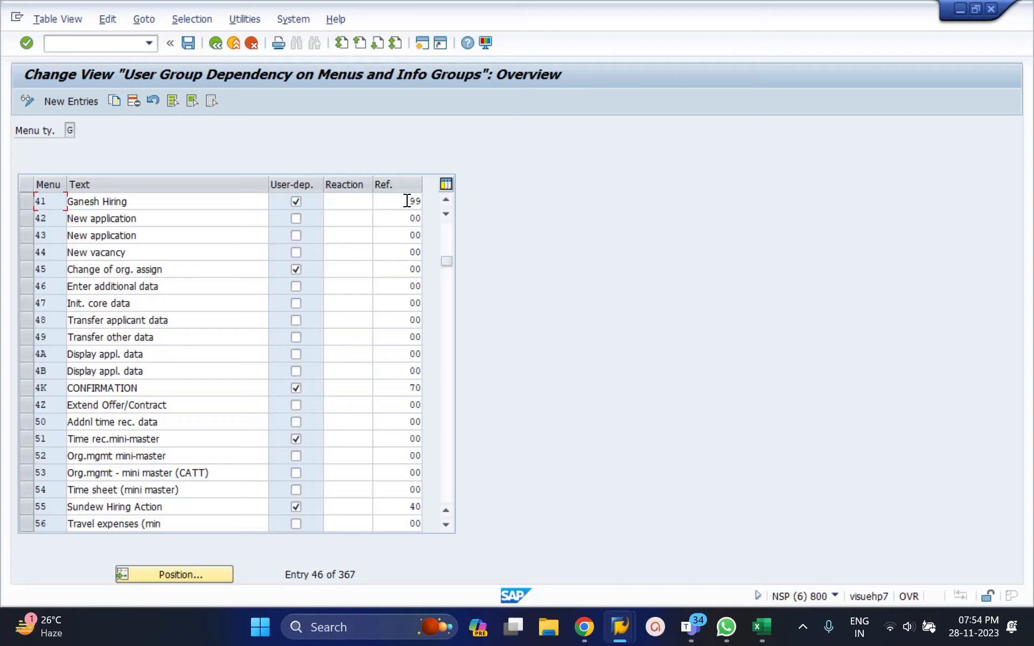
# Step: Open the Infogroup modifier activity and expand company codes 4002 and 4003 in the IGMOD decision tree
pyautogui.click(214, 43)
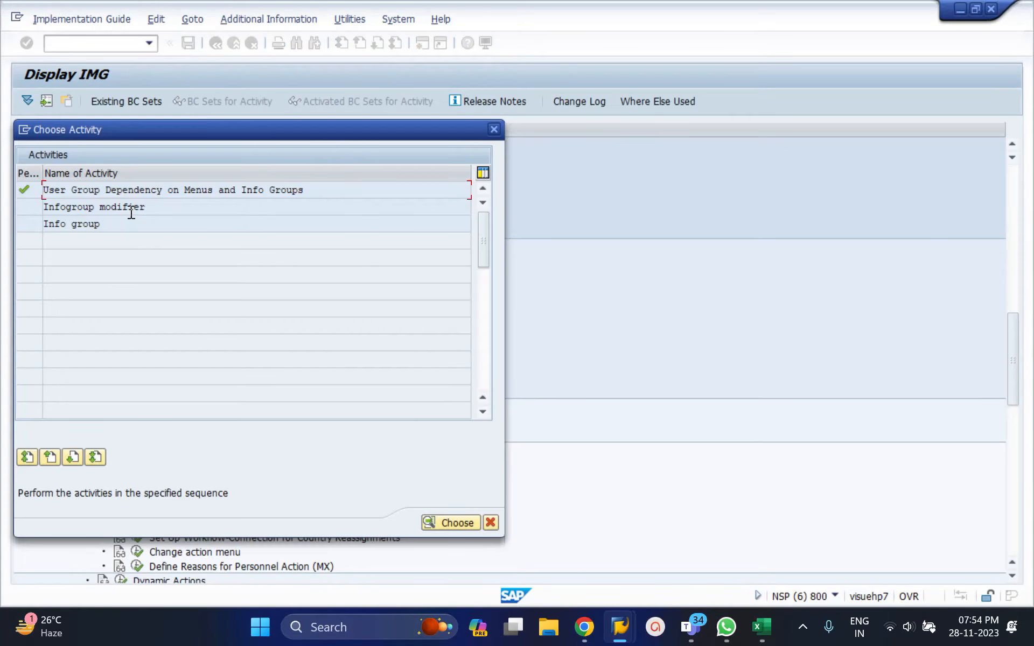
pyautogui.doubleClick(129, 209)
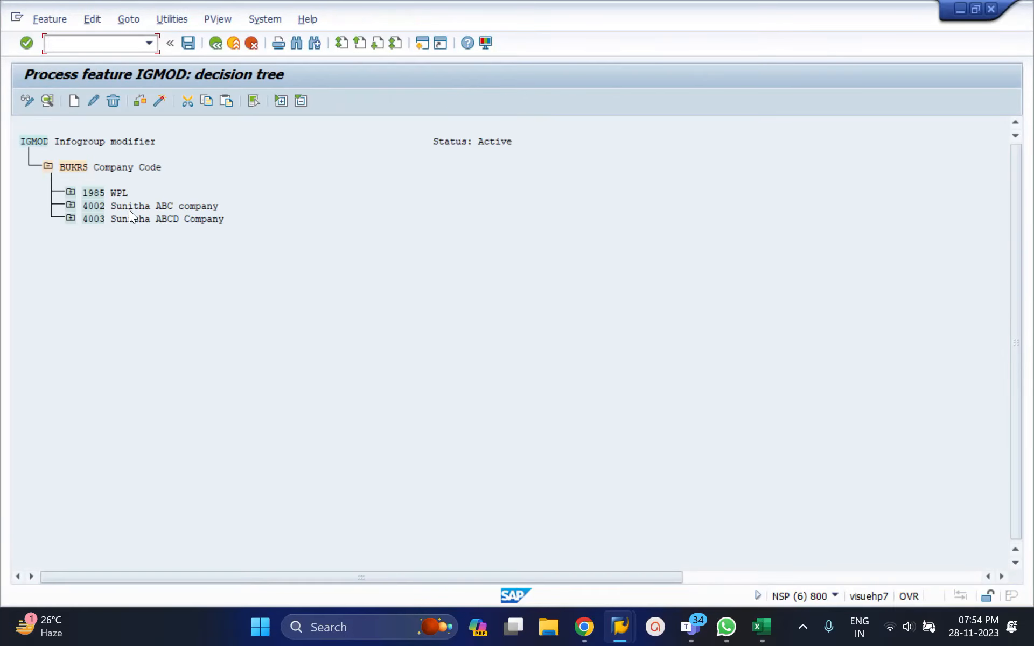
pyautogui.click(70, 205)
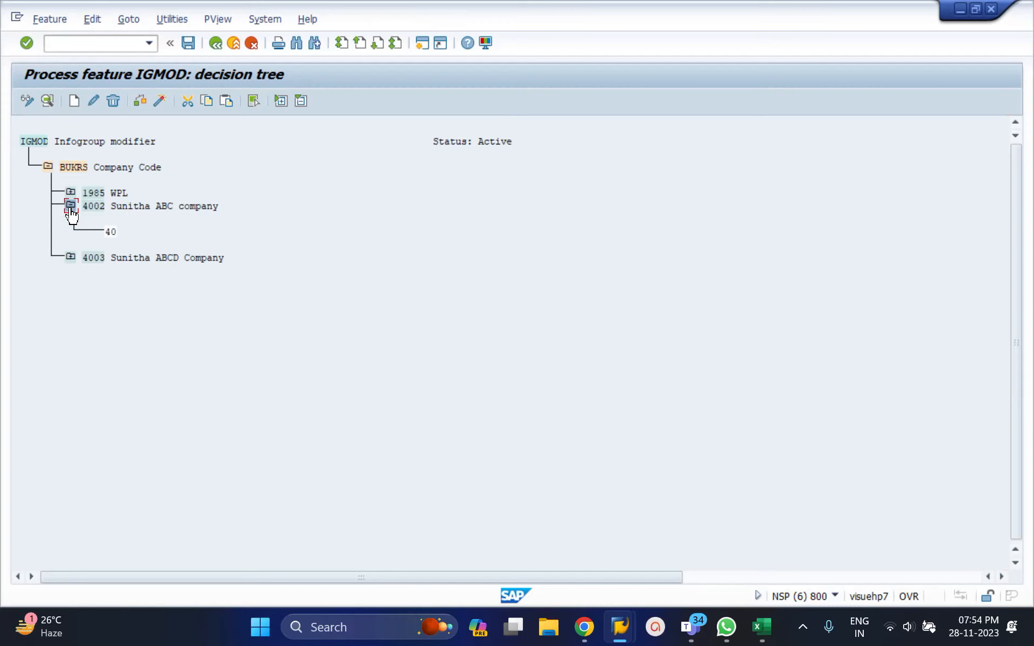
pyautogui.click(70, 257)
# Step: Create a decision field node MOLGA (Country Grouping) directly under the IGMOD root
pyautogui.click(43, 142)
pyautogui.click(75, 102)
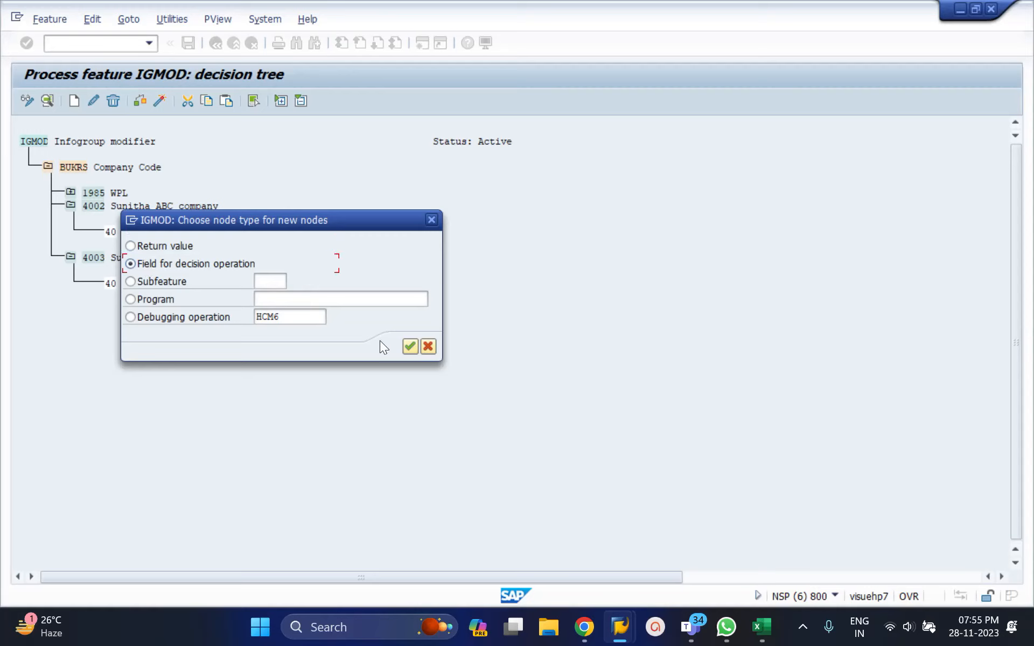
pyautogui.click(411, 346)
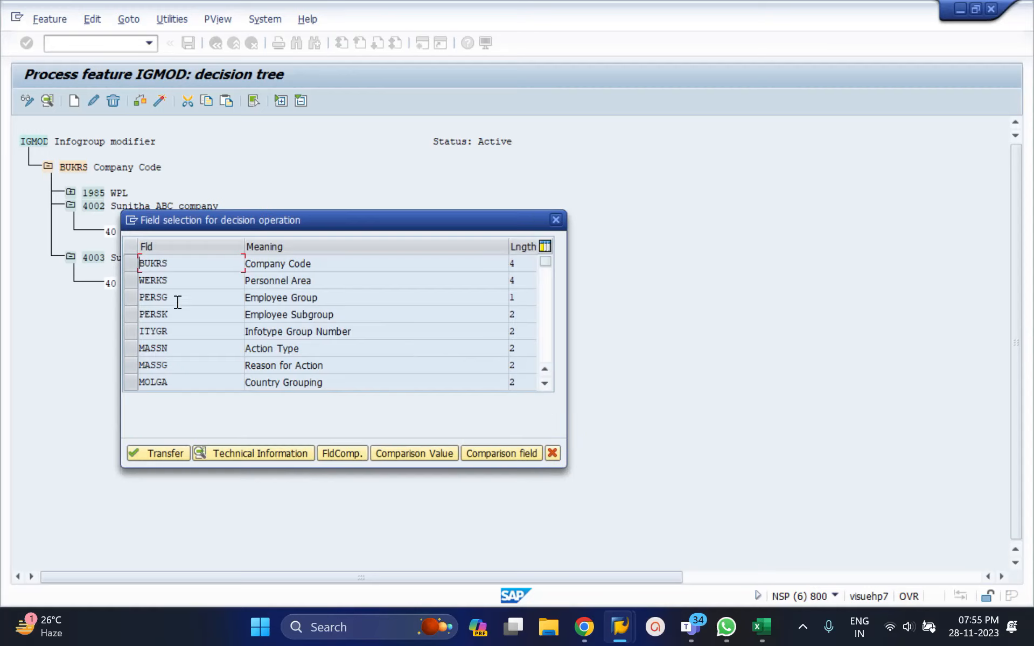
pyautogui.click(545, 300)
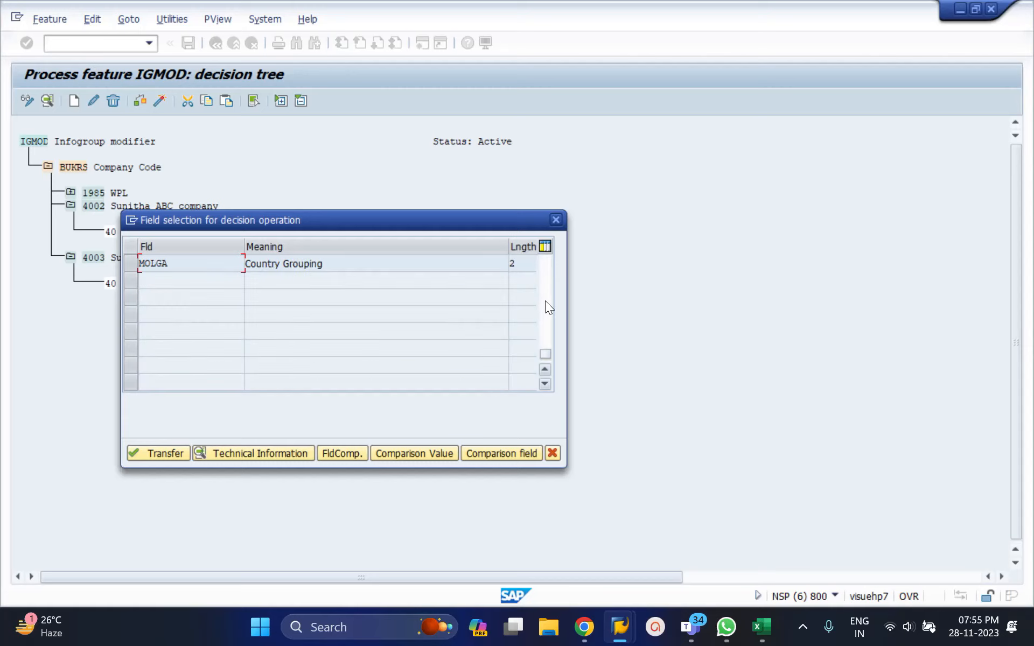
pyautogui.click(131, 264)
pyautogui.click(172, 452)
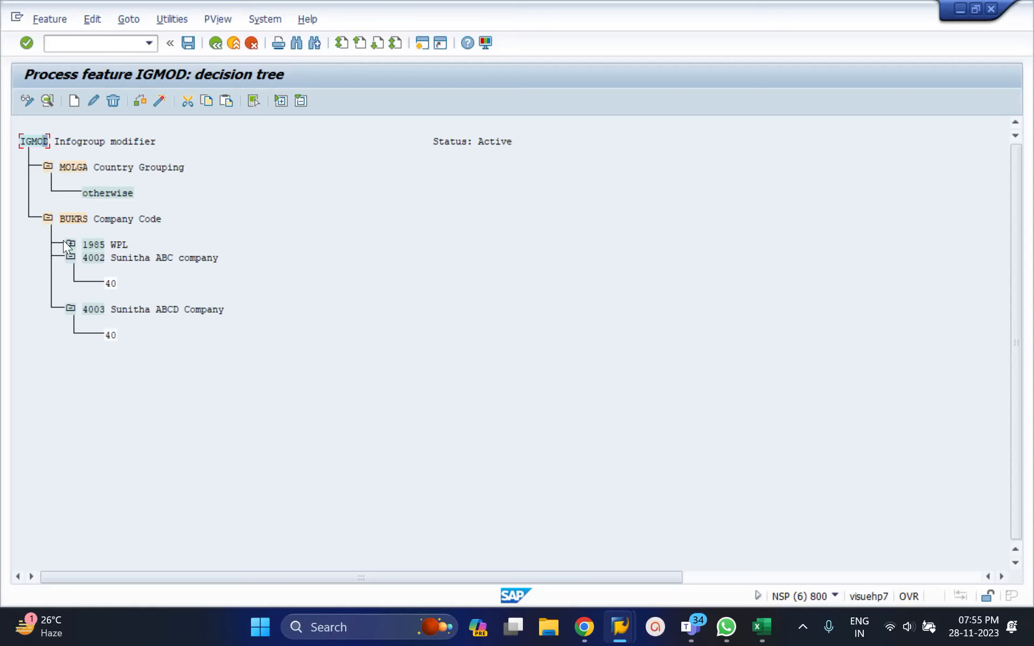
# Step: Add country groupings 13 Australia and 14 Malaysia as nodes under MOLGA Country Grouping
pyautogui.click(70, 166)
pyautogui.click(74, 101)
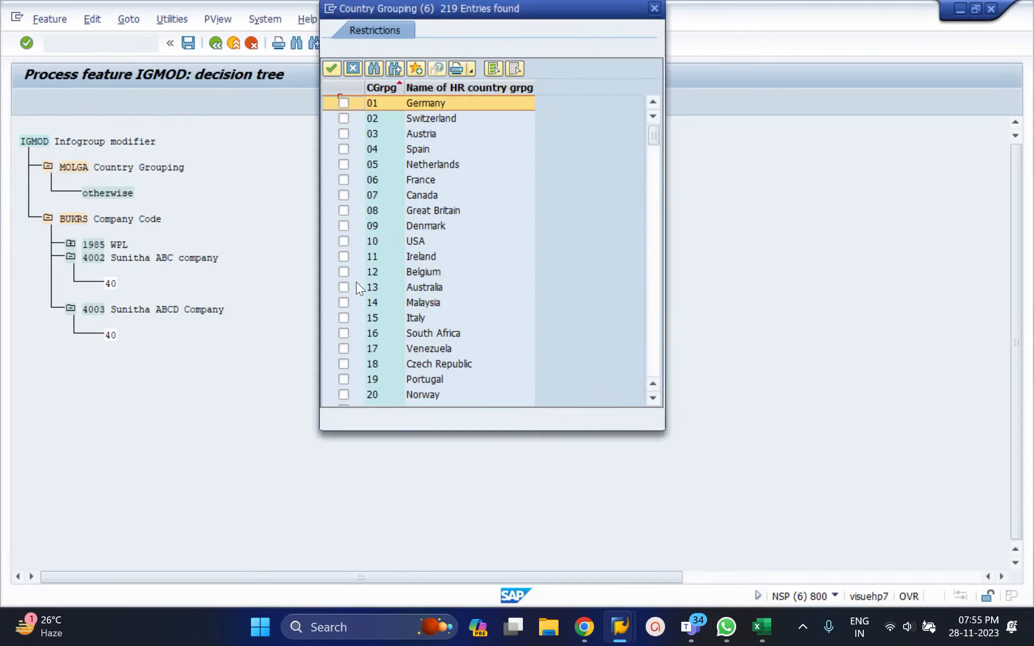
pyautogui.click(343, 287)
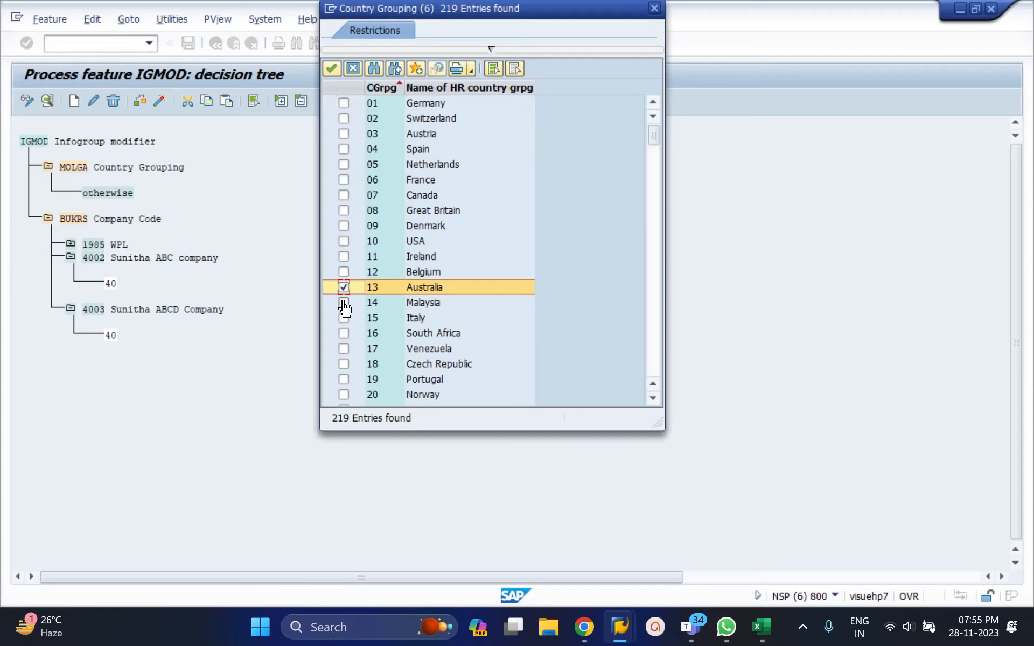
pyautogui.click(344, 302)
pyautogui.click(331, 68)
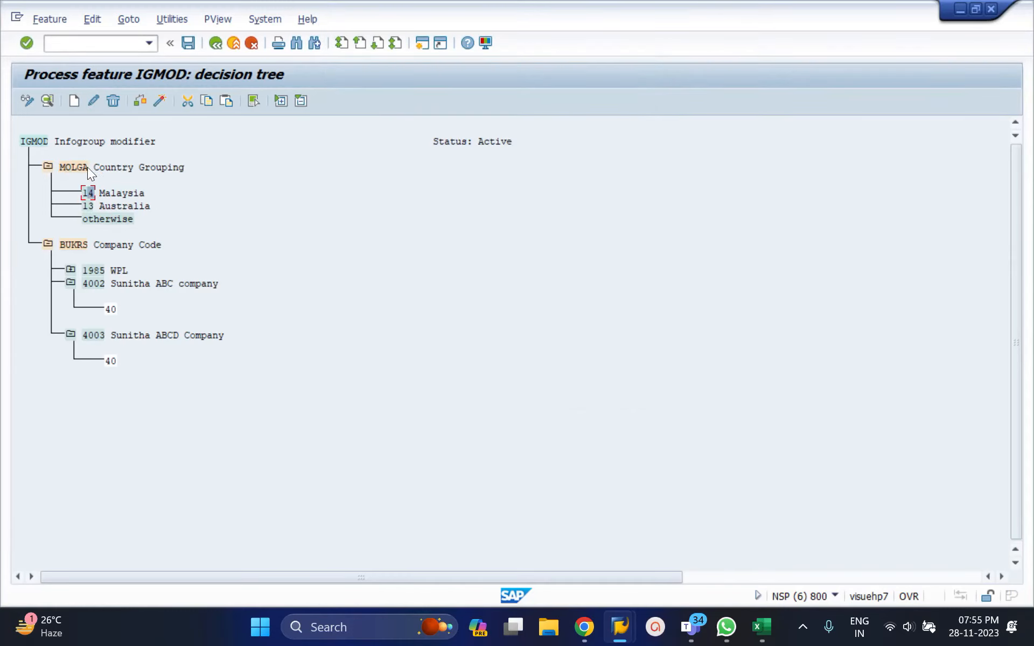
# Step: Create a return value node of 14 under the Malaysia country grouping
pyautogui.click(75, 101)
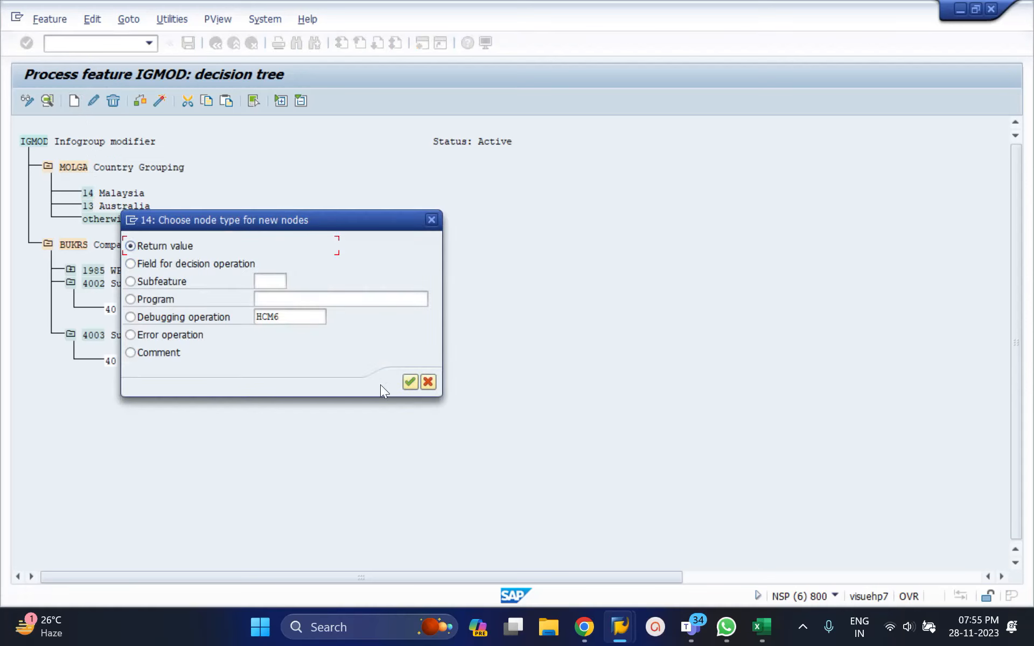
pyautogui.click(409, 382)
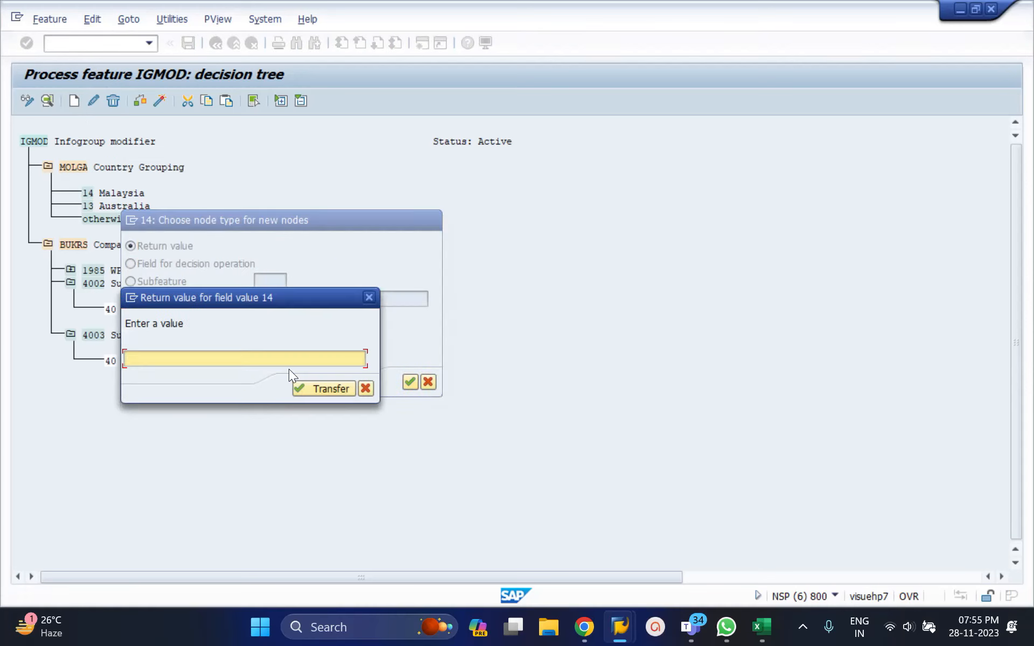
pyautogui.write('14')
pyautogui.click(317, 388)
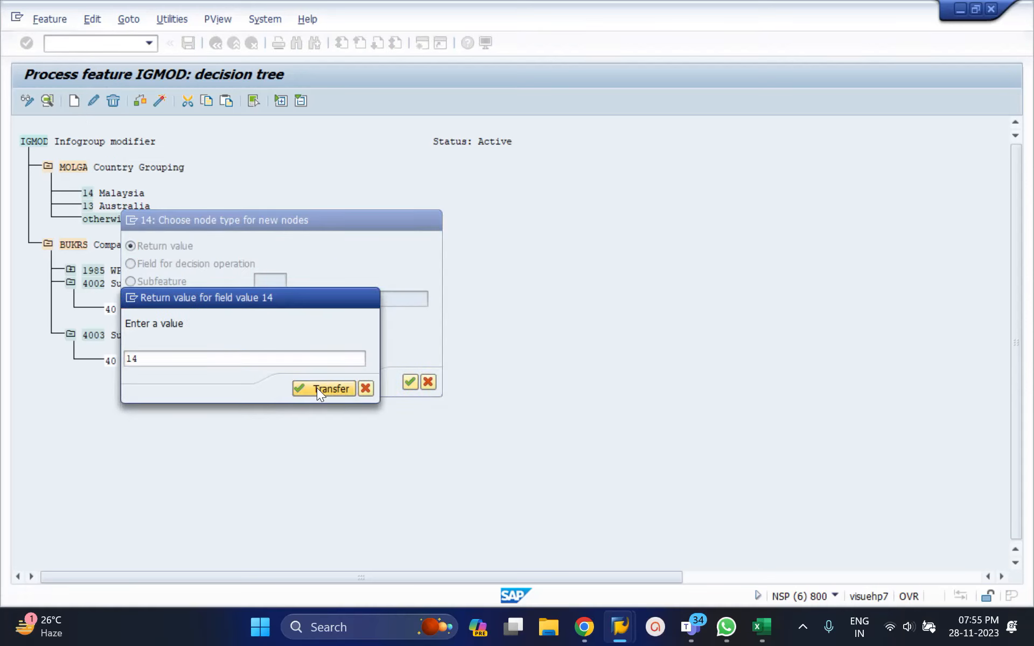
# Step: Create a return value node of 13 under the Australia country grouping
pyautogui.click(89, 206)
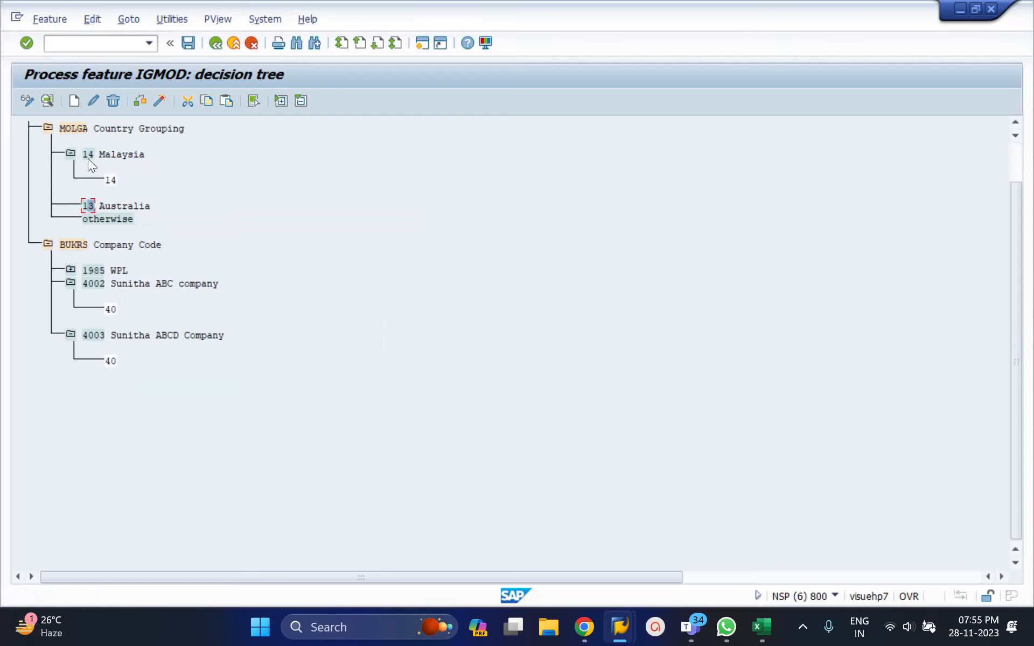
pyautogui.click(73, 102)
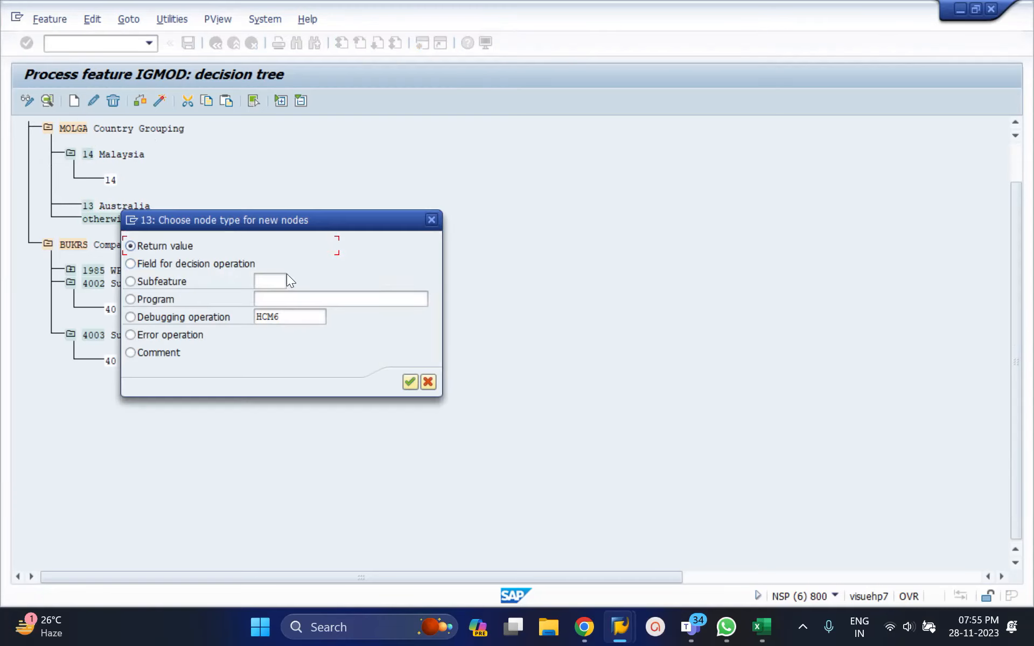
pyautogui.click(411, 381)
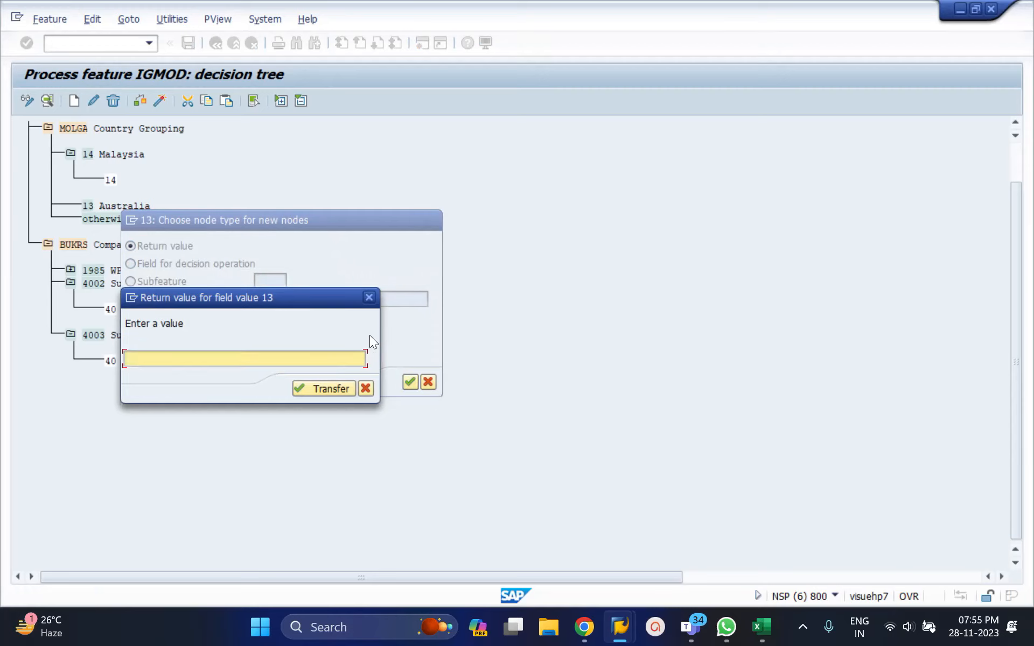
pyautogui.write('13')
pyautogui.click(302, 387)
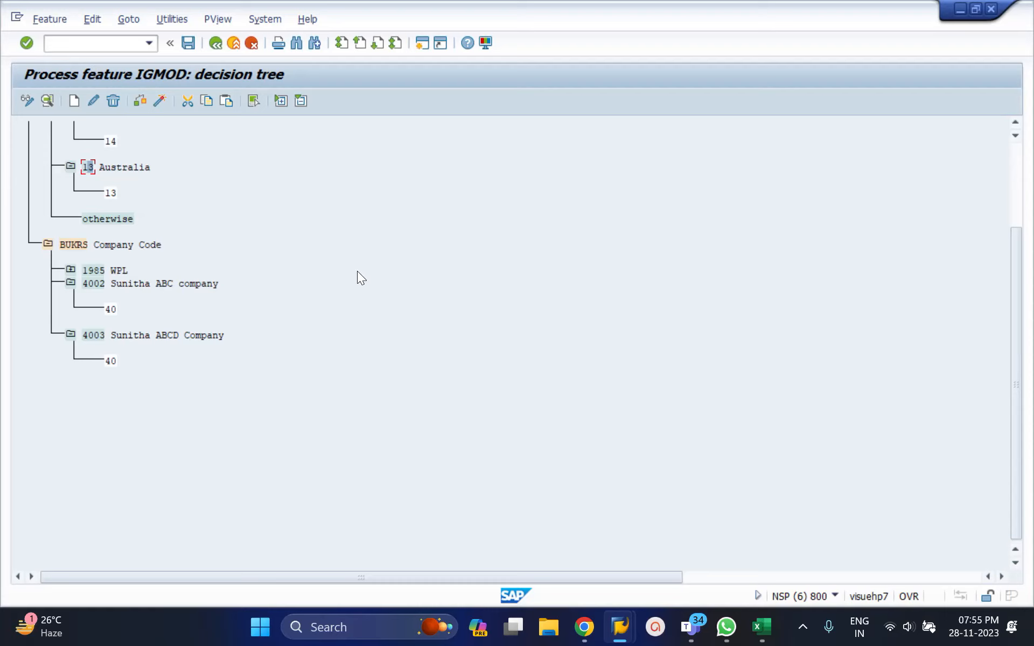
# Step: Create a return value node of 99 under the otherwise branch of MOLGA Country Grouping
pyautogui.click(108, 219)
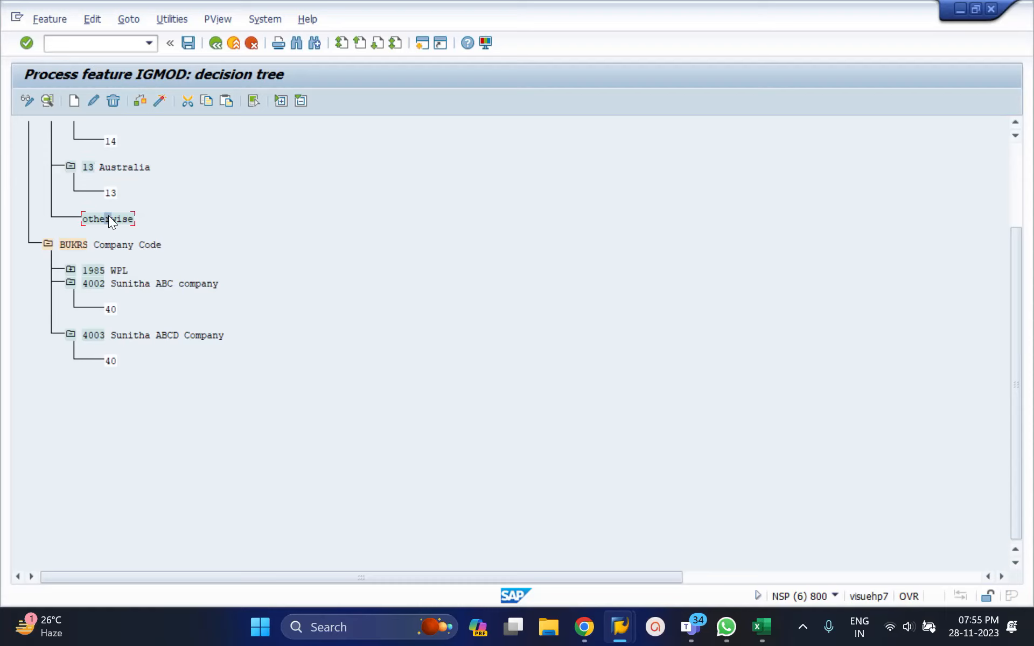
pyautogui.click(75, 100)
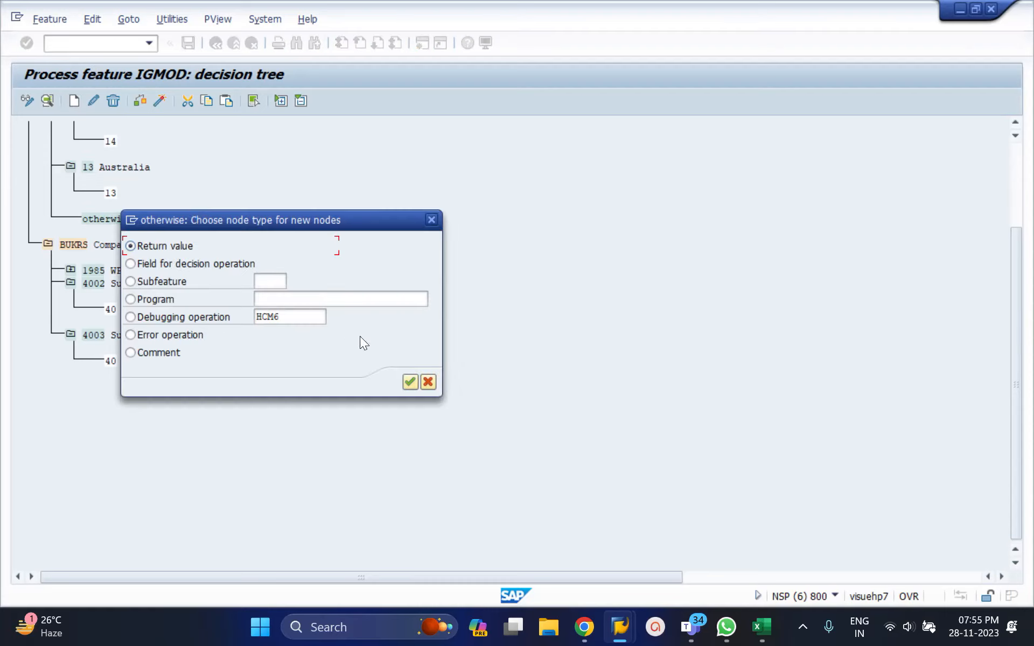
pyautogui.click(410, 382)
pyautogui.write('99')
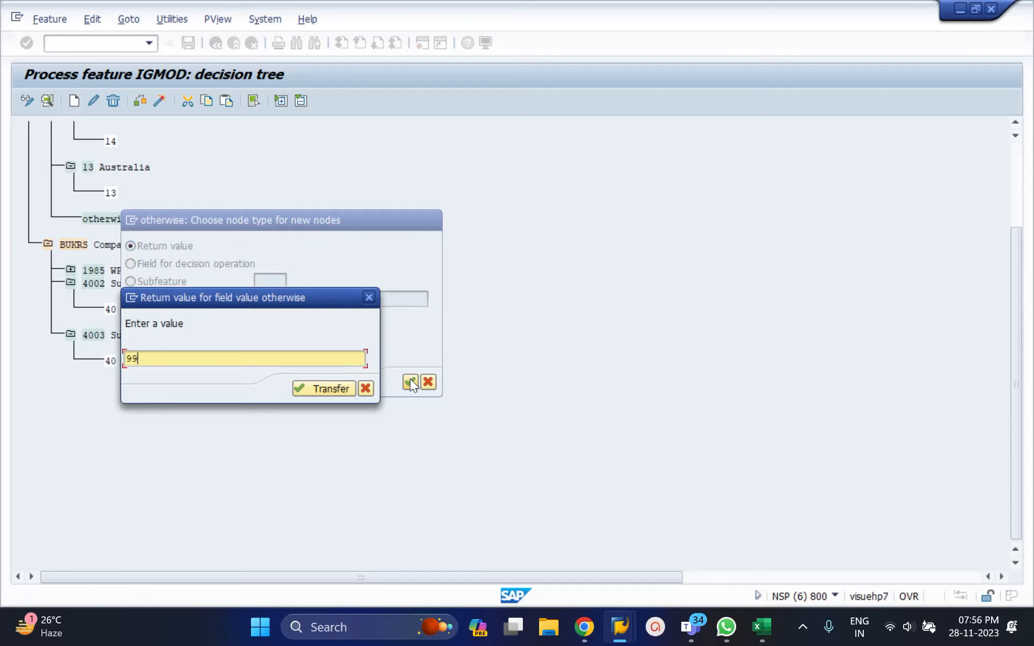
pyautogui.click(344, 388)
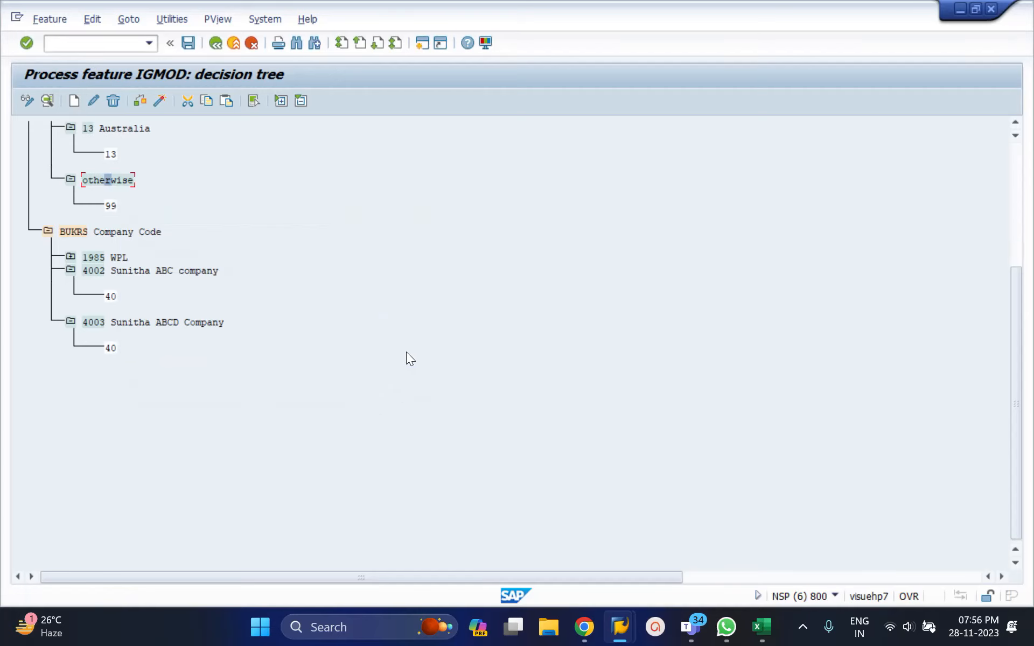
pyautogui.click(1018, 198)
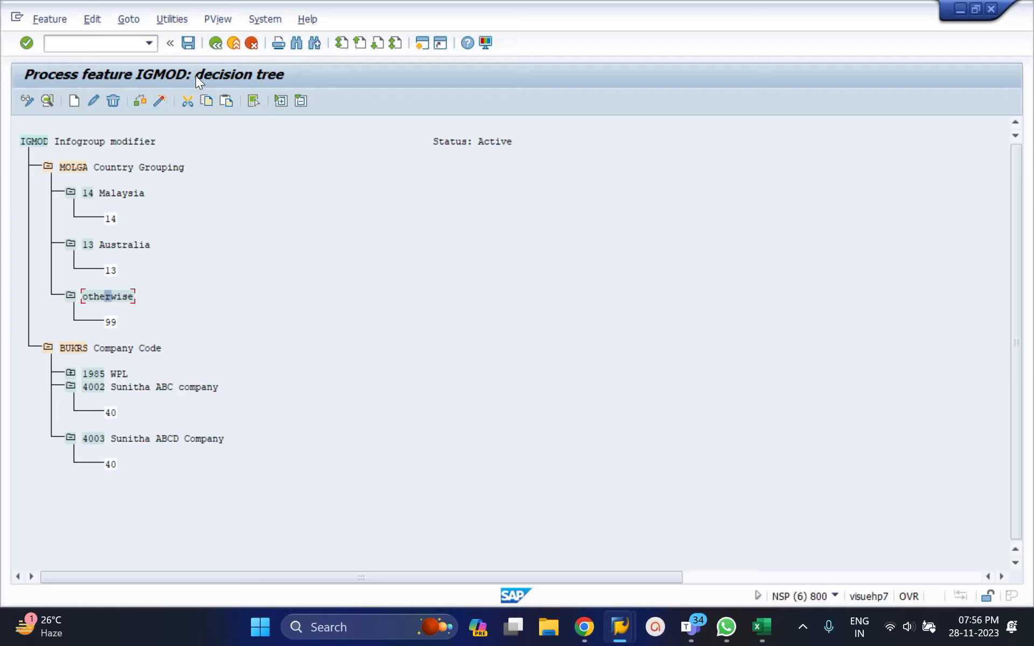
# Step: Exit the decision tree without saving and open the Info group activity for info group 41
pyautogui.click(217, 45)
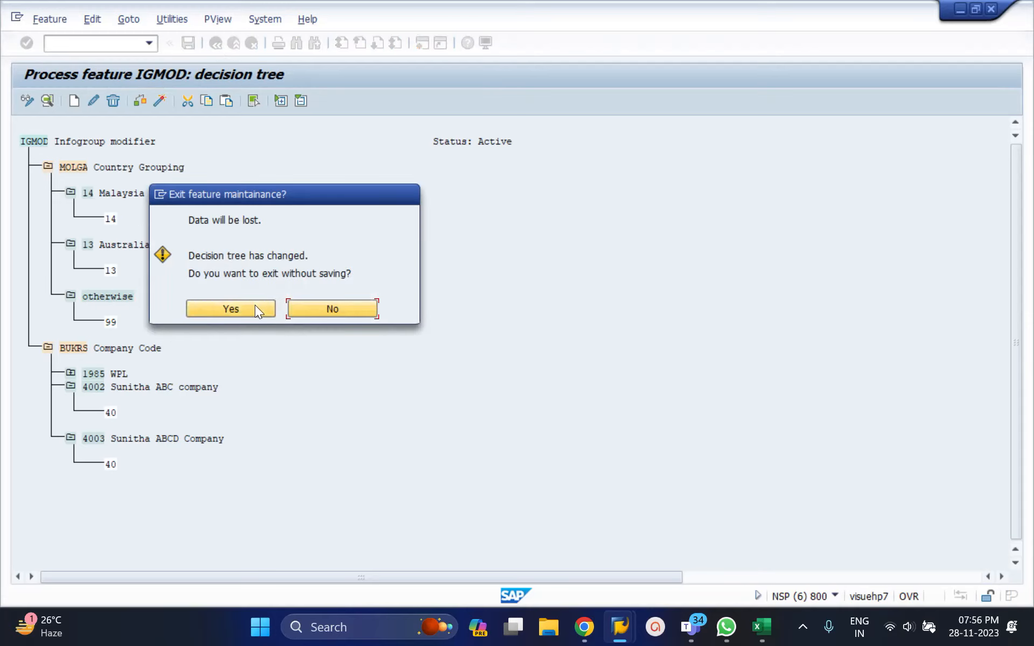
pyautogui.click(254, 305)
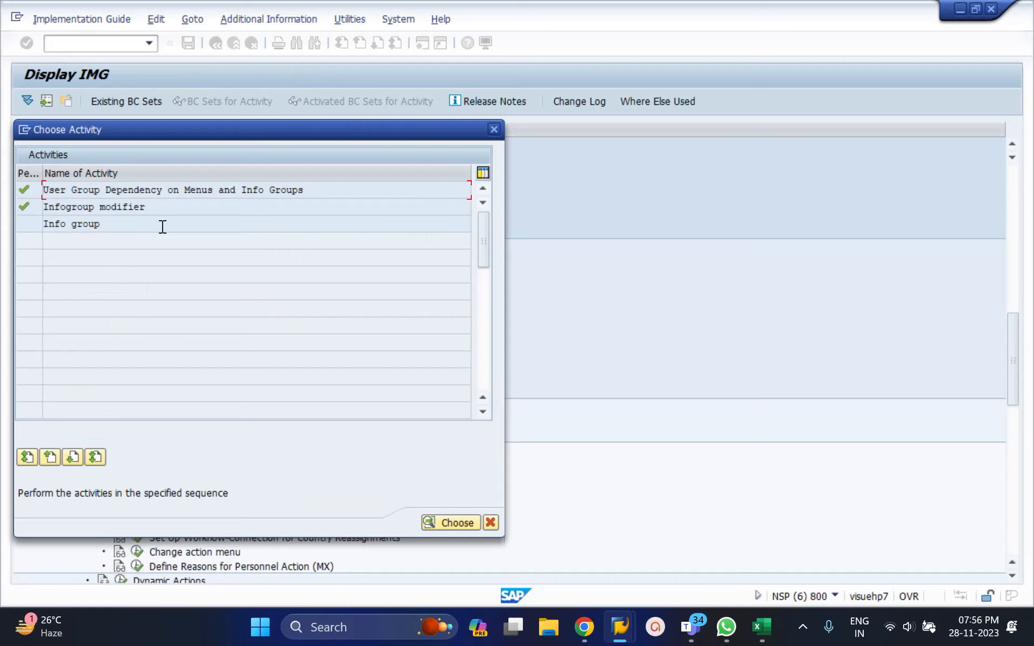
pyautogui.doubleClick(106, 225)
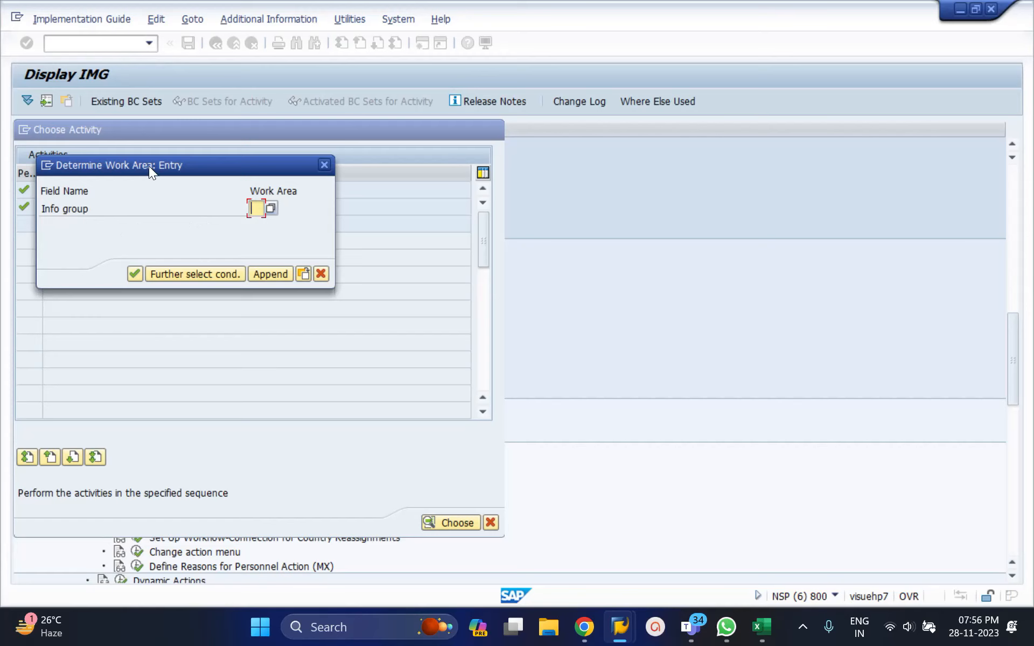
pyautogui.moveTo(148, 165); pyautogui.dragTo(157, 258)
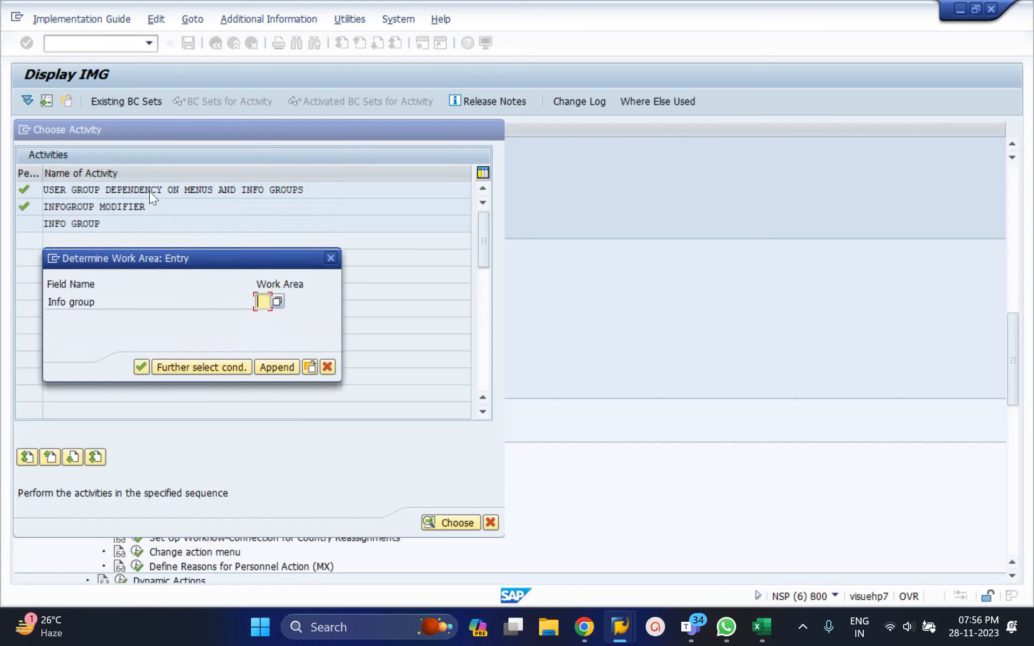
pyautogui.write('41')
pyautogui.click(140, 366)
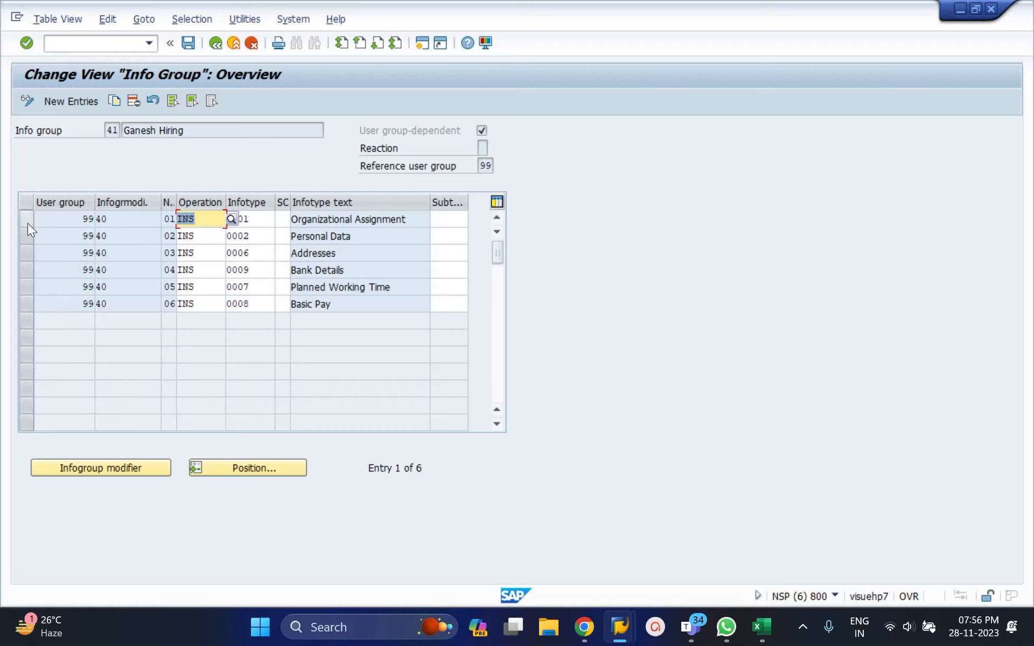
# Step: Copy the Organizational Assignment, Personal Data and Addresses entries of info group 41 to user group 40, accepting the proposed Customizing request
pyautogui.moveTo(27, 223); pyautogui.dragTo(26, 255)
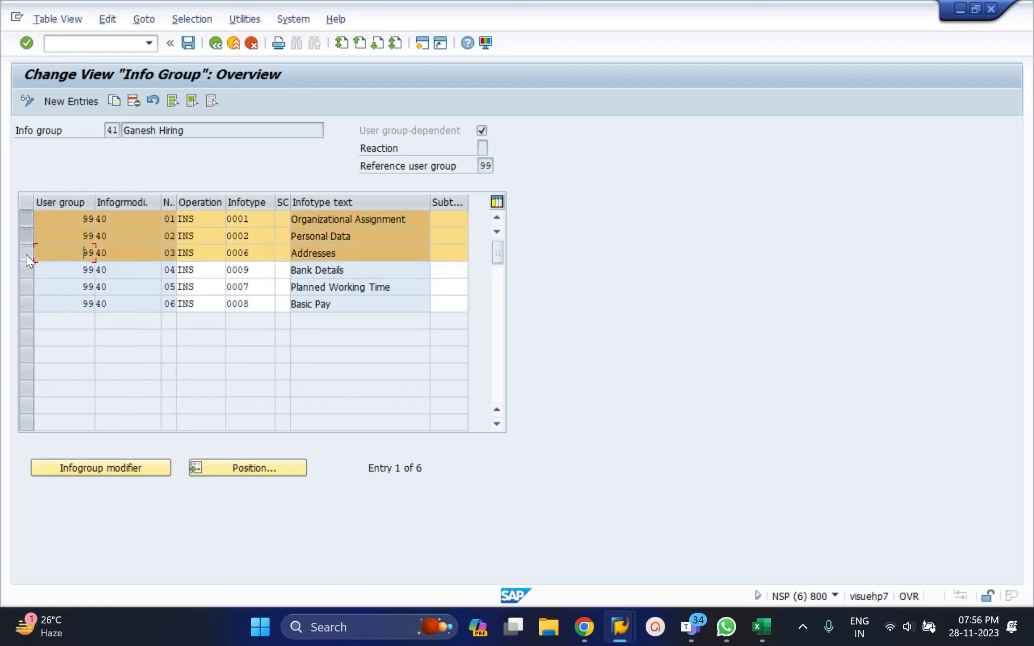
pyautogui.click(114, 101)
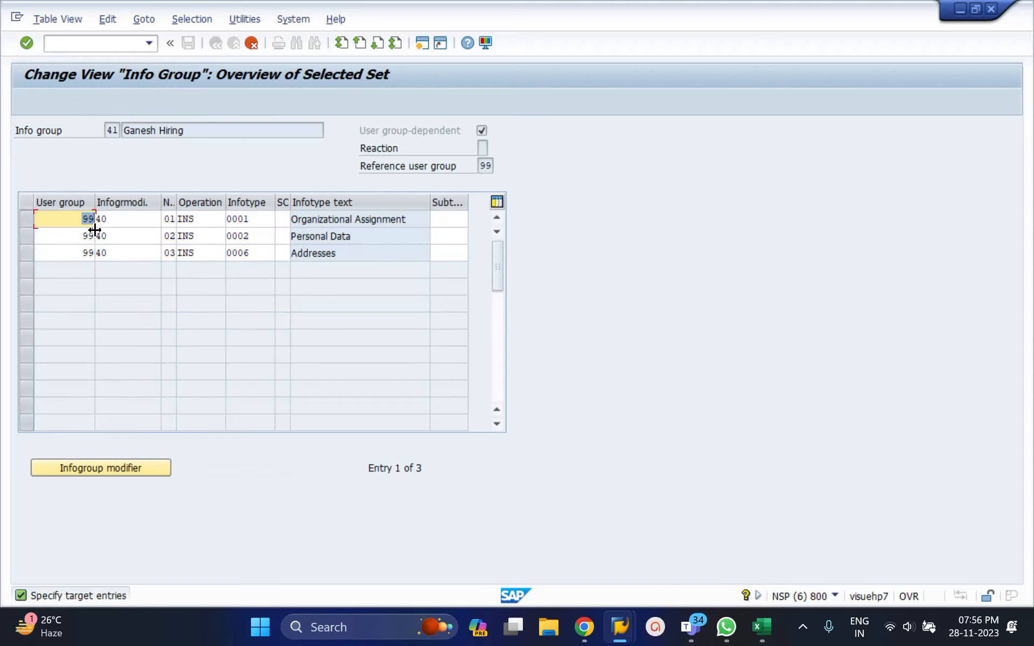
pyautogui.write('40')
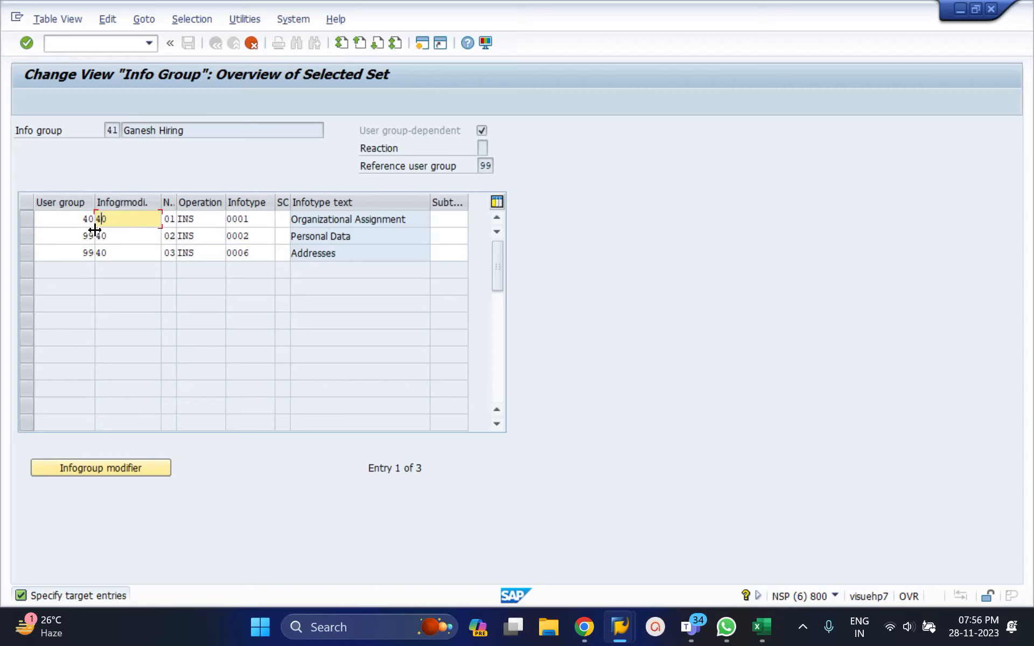
pyautogui.hotkey('shift', 'Tab')
pyautogui.press('Down')
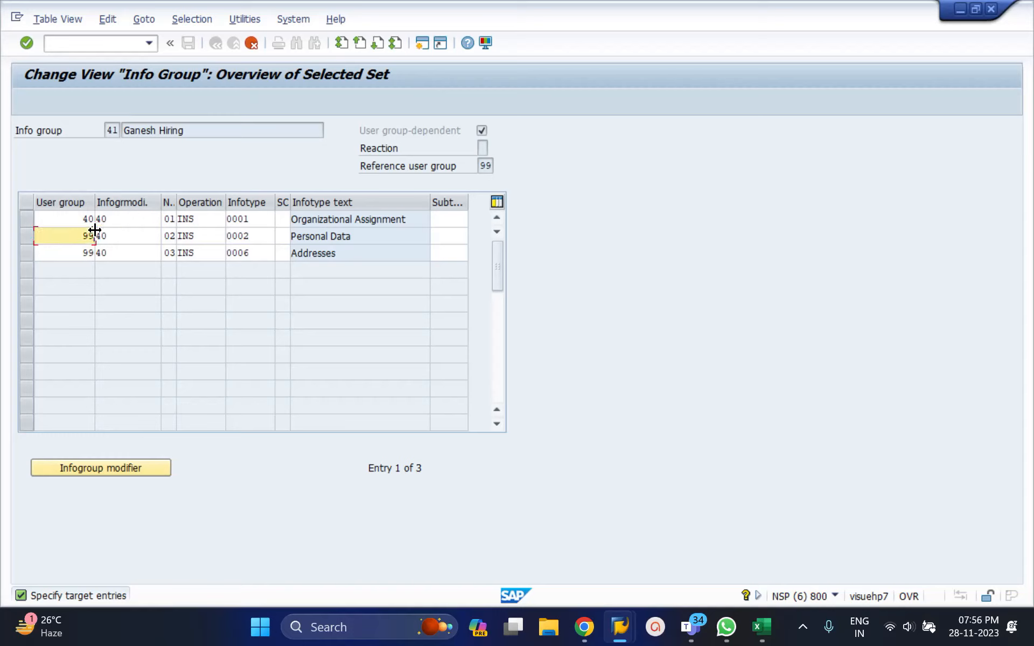
pyautogui.write('40')
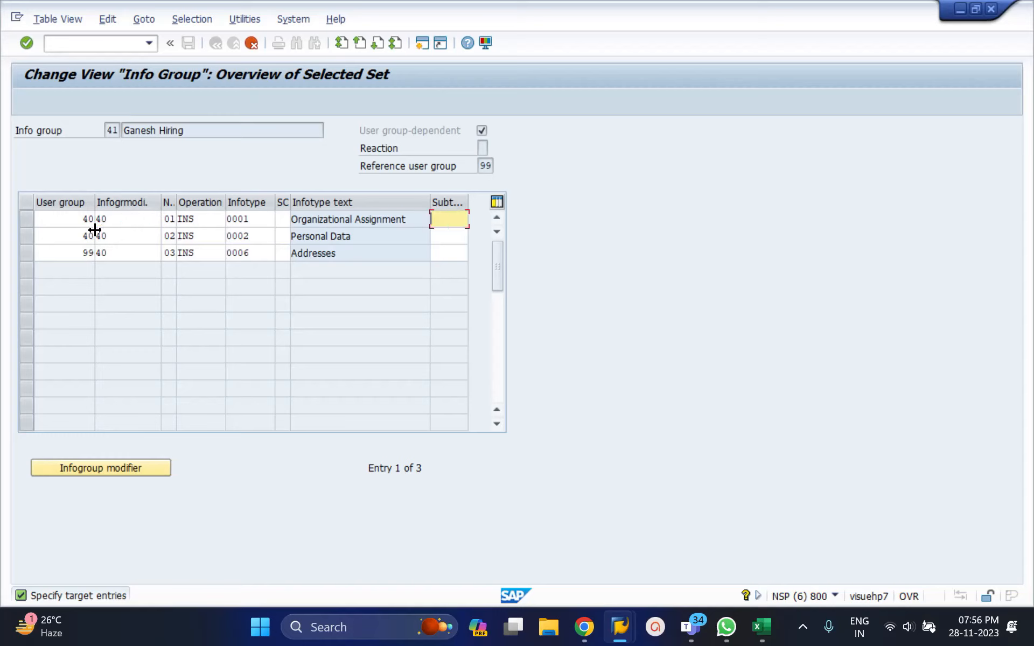
pyautogui.doubleClick(90, 250)
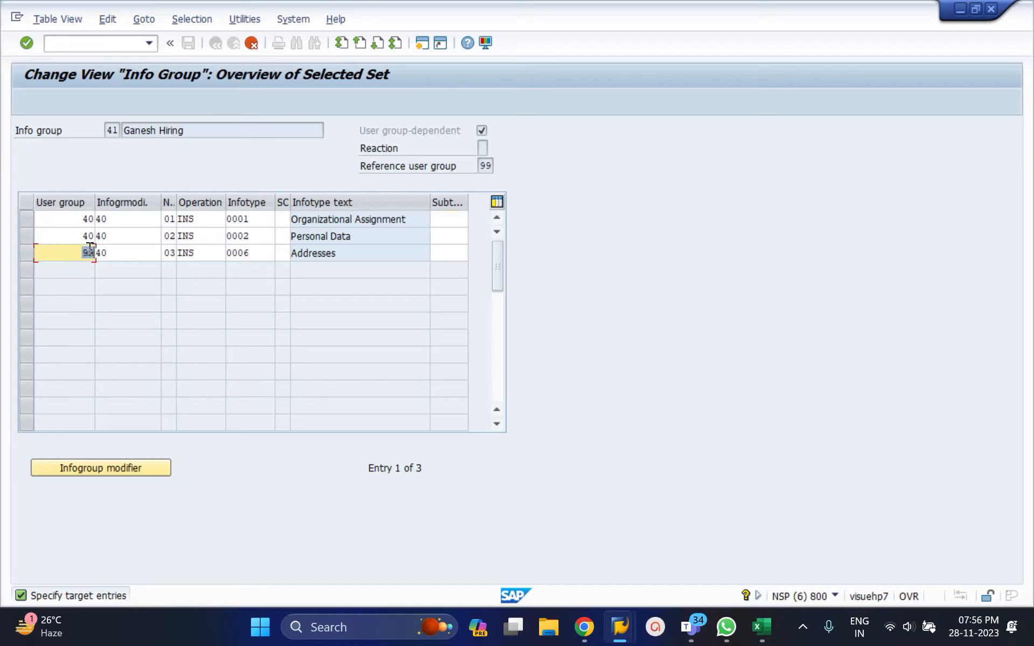
pyautogui.press('BackSpace')
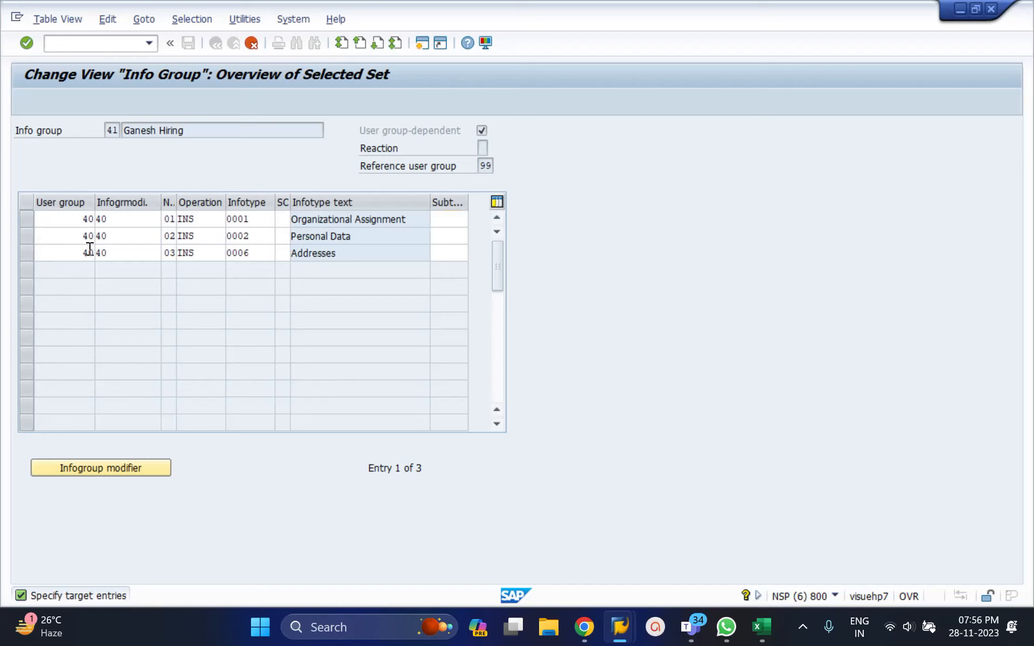
pyautogui.press('Return')
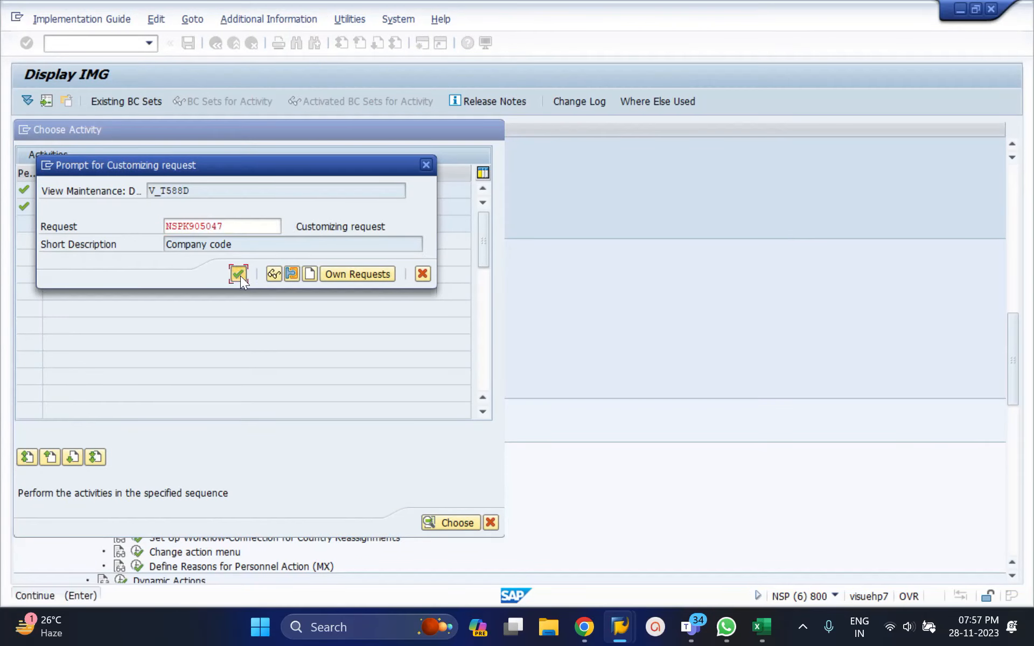
pyautogui.click(238, 273)
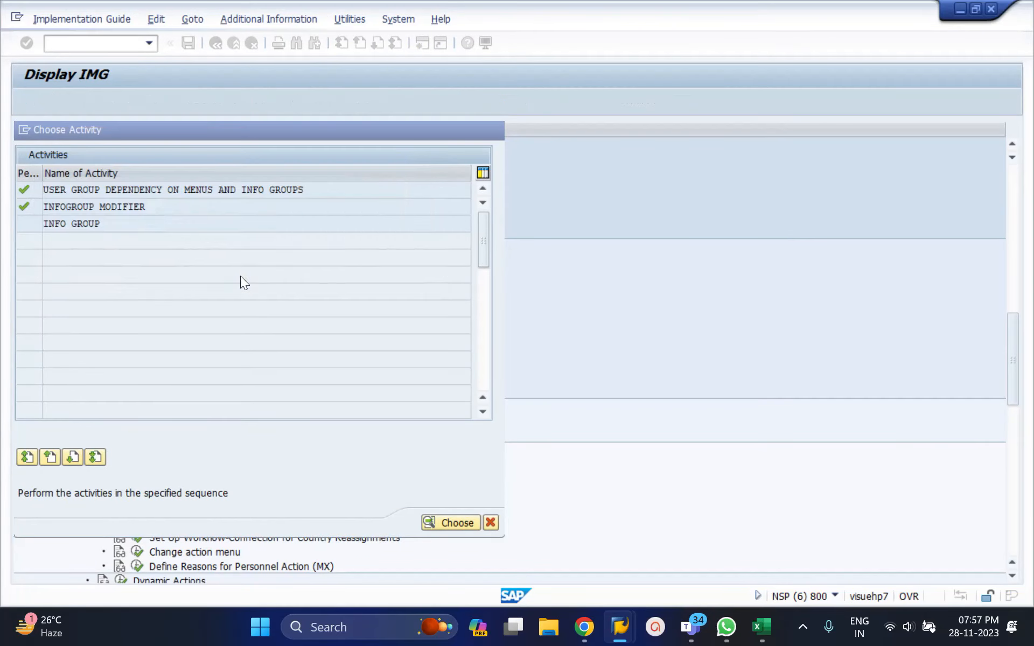
pyautogui.click(216, 43)
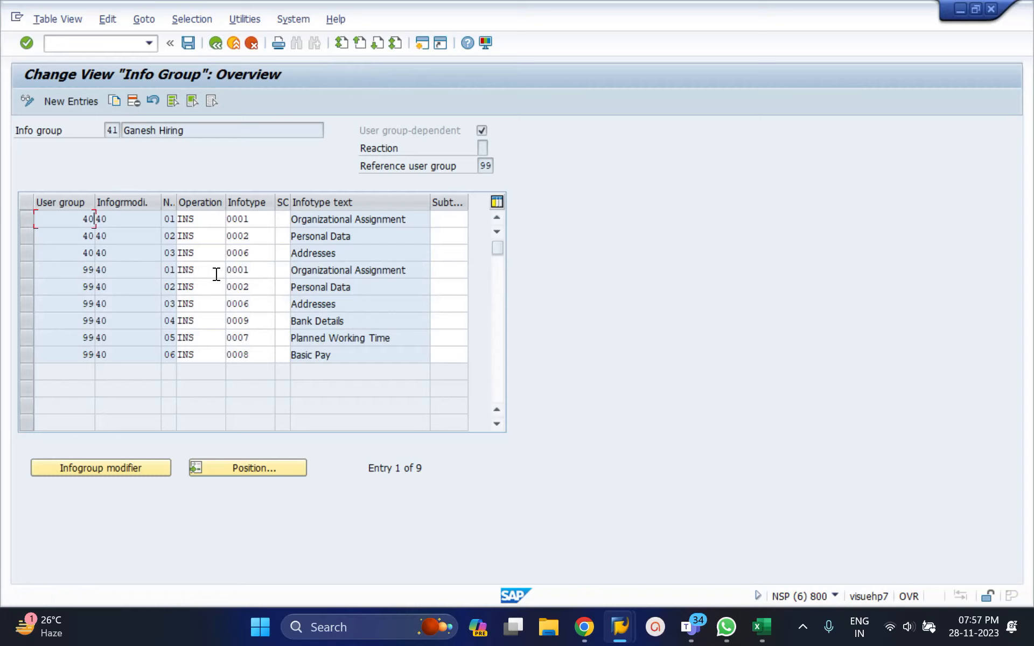
pyautogui.click(27, 219)
pyautogui.click(27, 236)
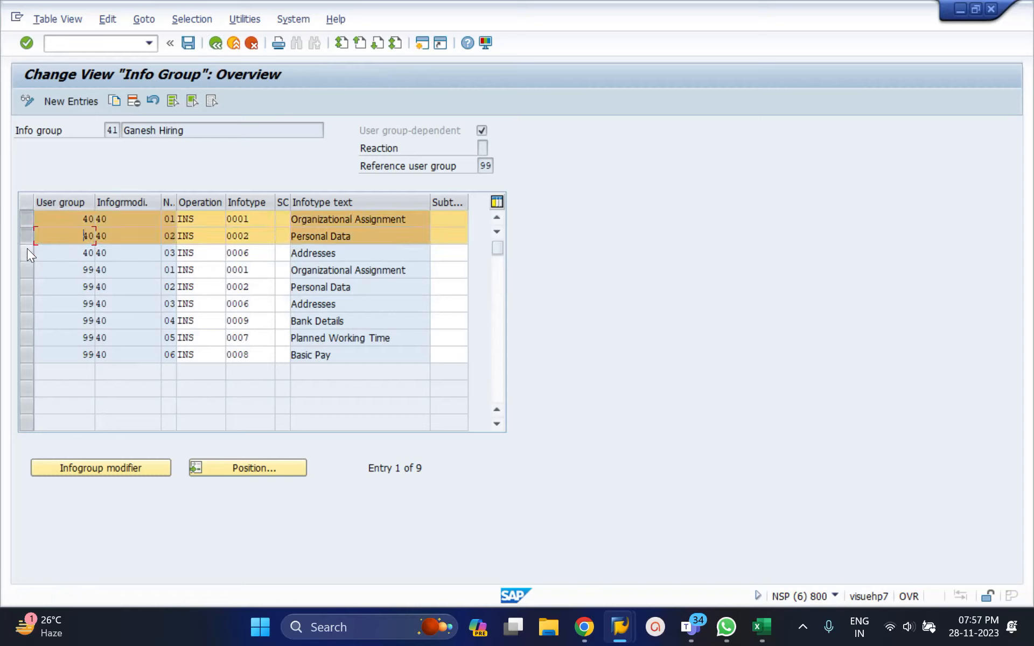
pyautogui.click(27, 253)
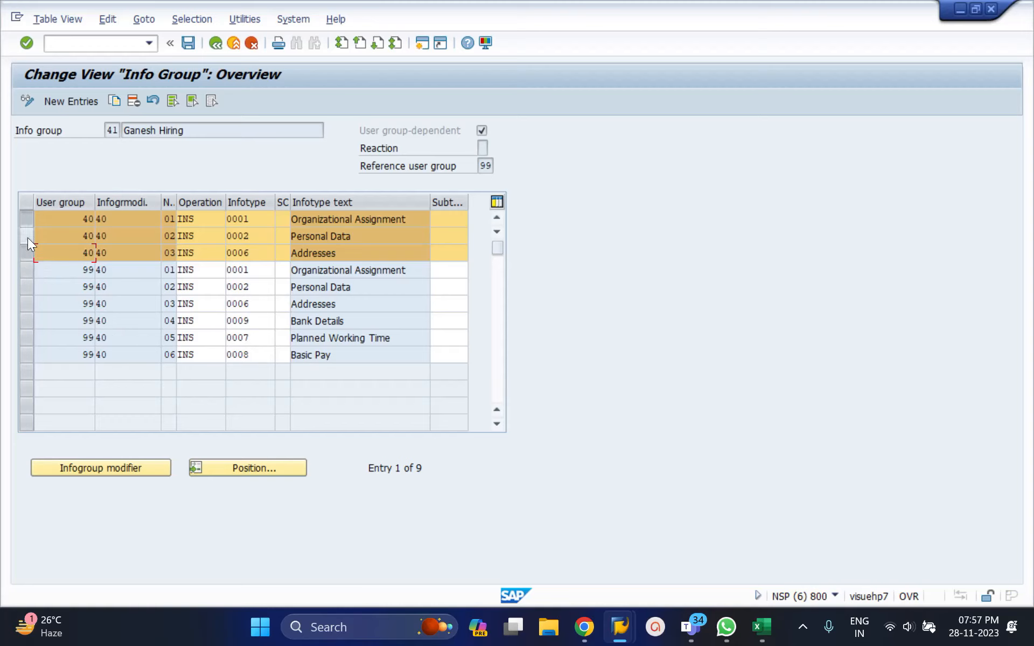
pyautogui.click(28, 217)
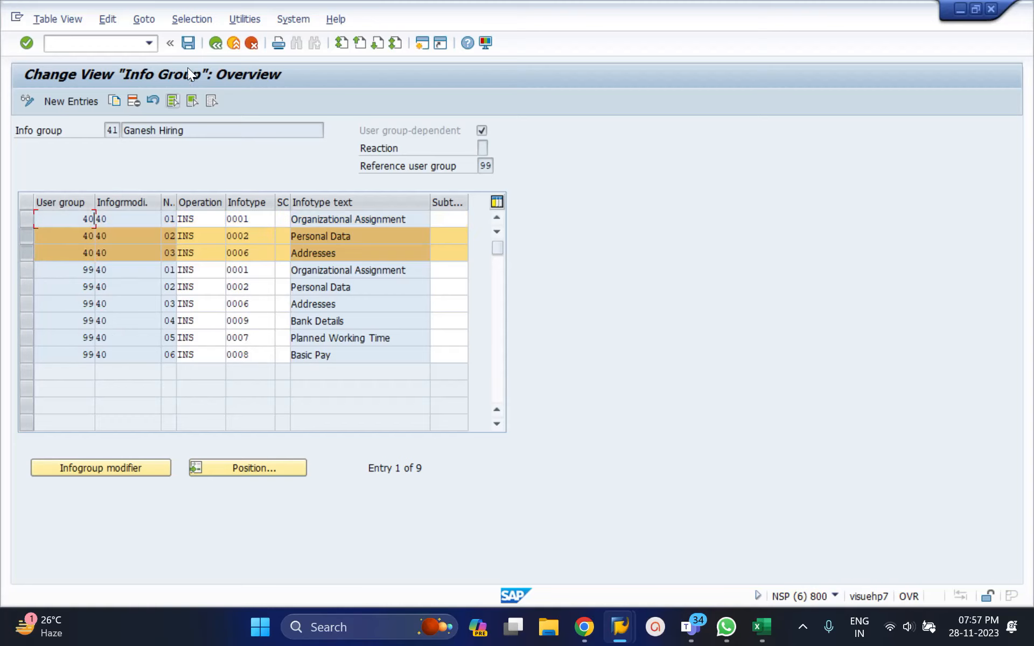
# Step: Leave the infogroup activities and open Personnel Action Types under Set up personnel actions
pyautogui.click(214, 42)
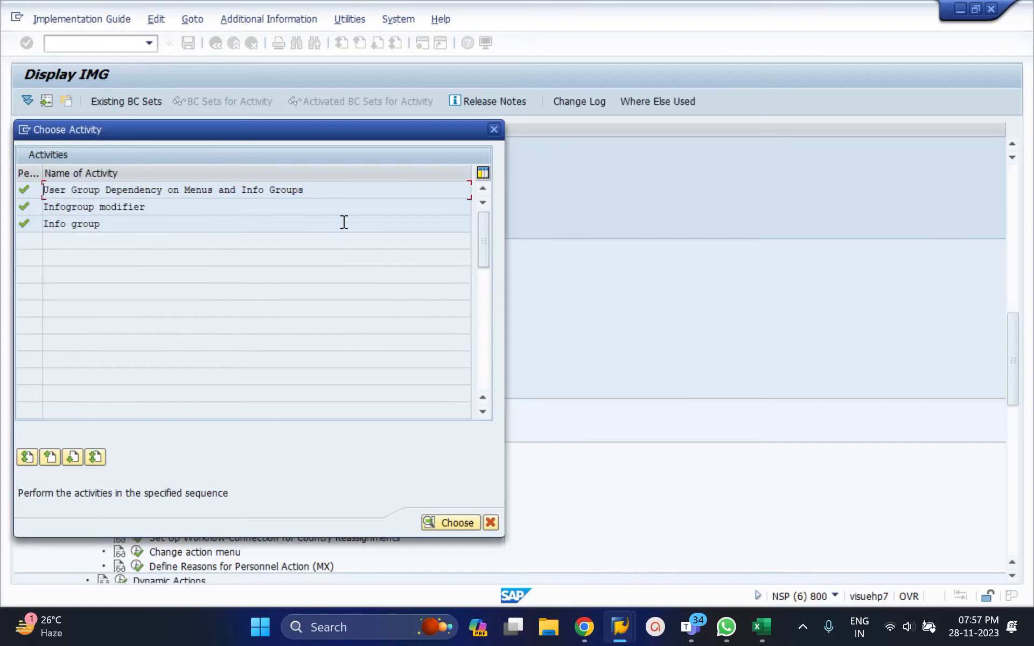
pyautogui.click(488, 127)
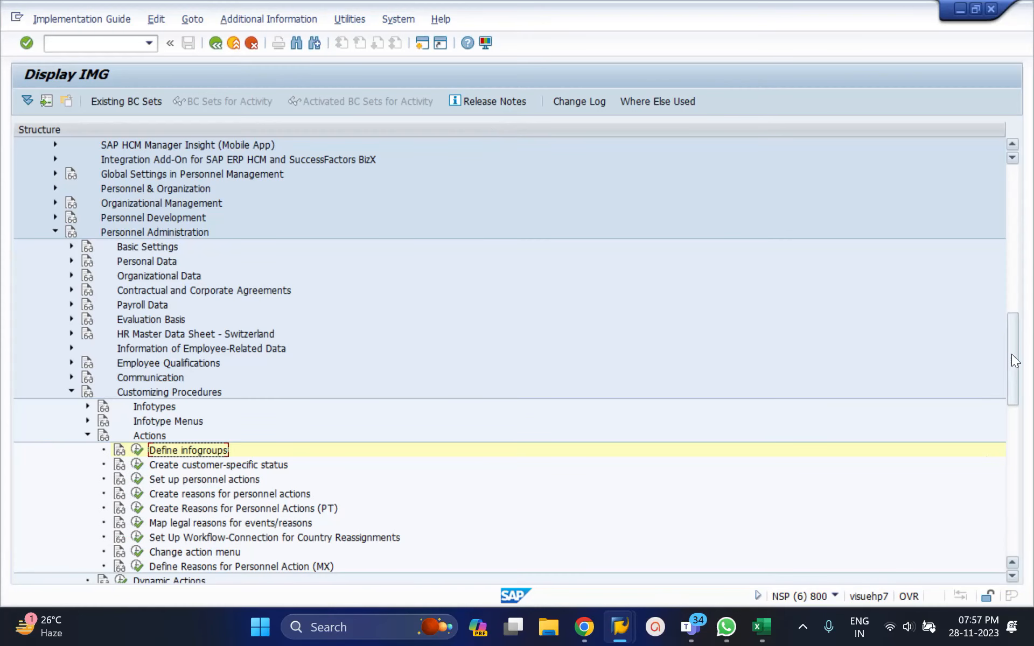
pyautogui.moveTo(1011, 354); pyautogui.dragTo(1012, 369)
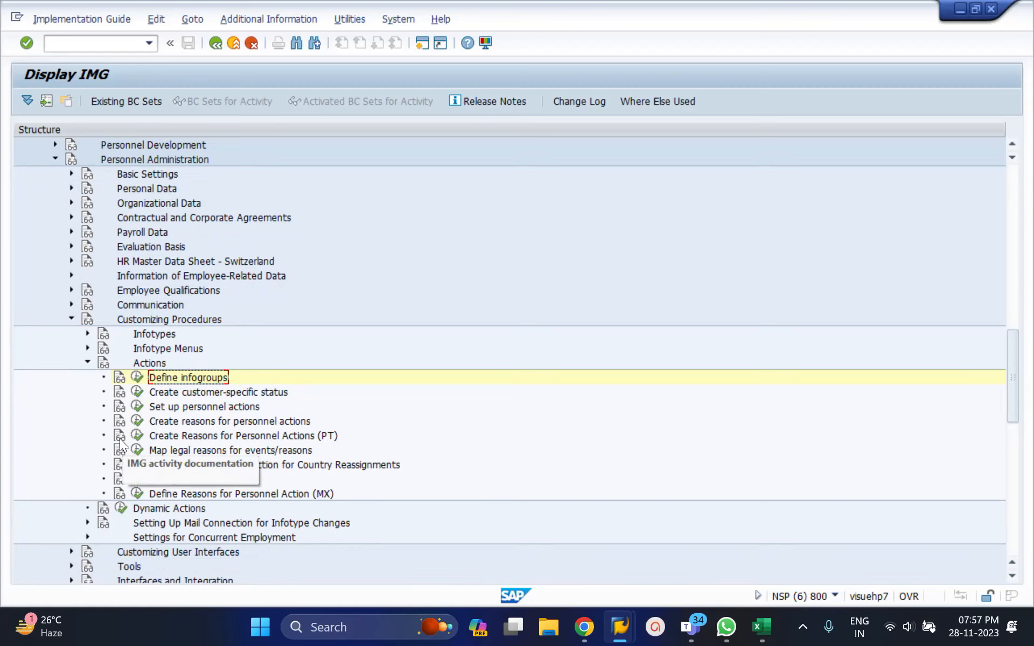
pyautogui.click(136, 408)
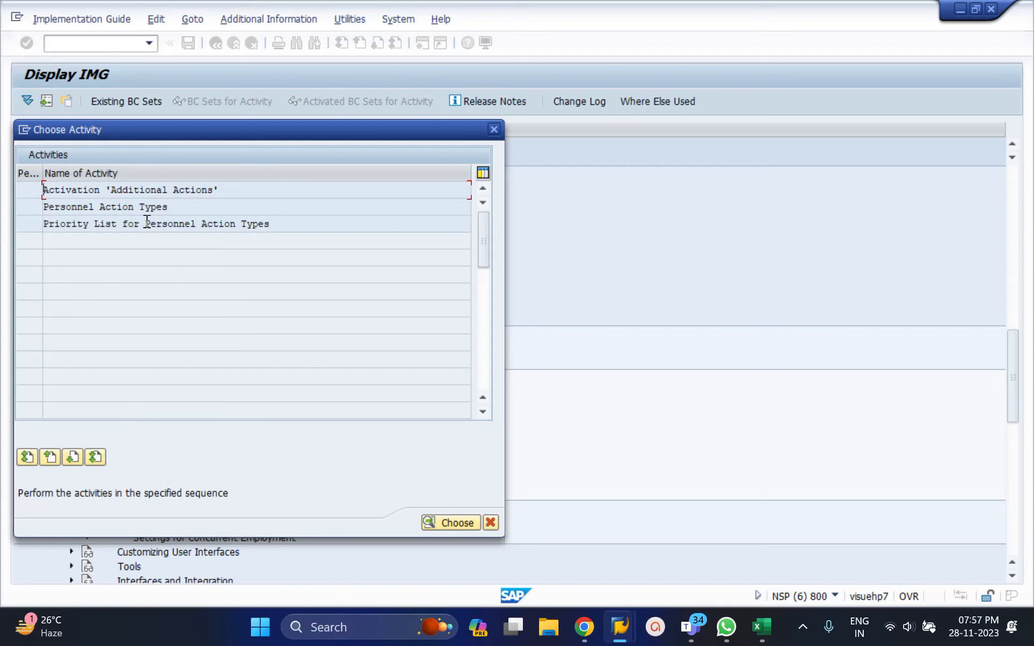
pyautogui.doubleClick(144, 208)
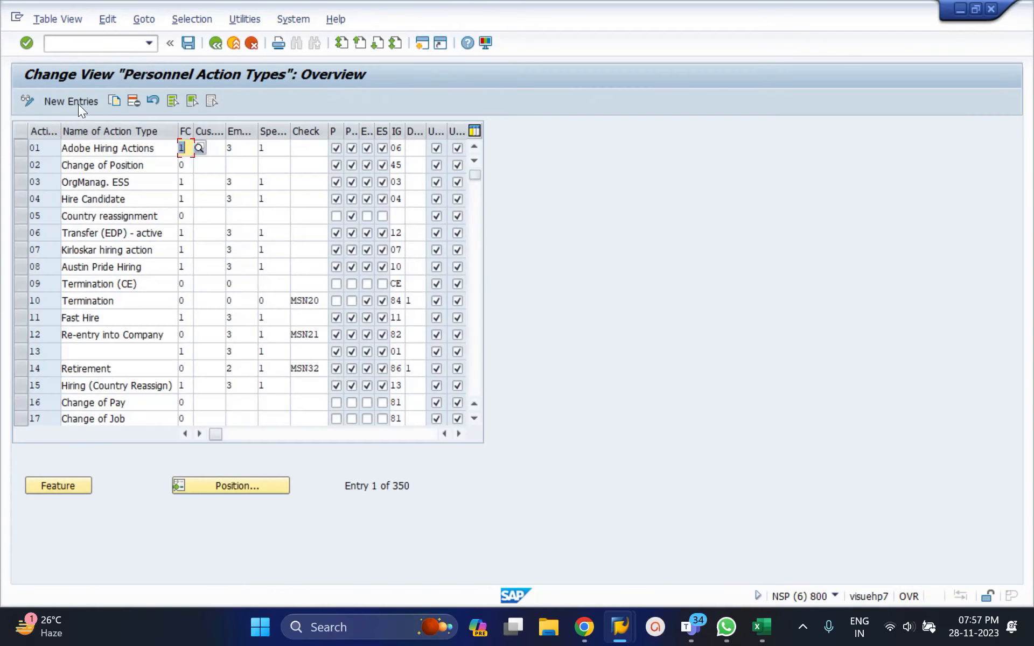
# Step: Locate action type 41 in the list of personnel action types
pyautogui.click(78, 105)
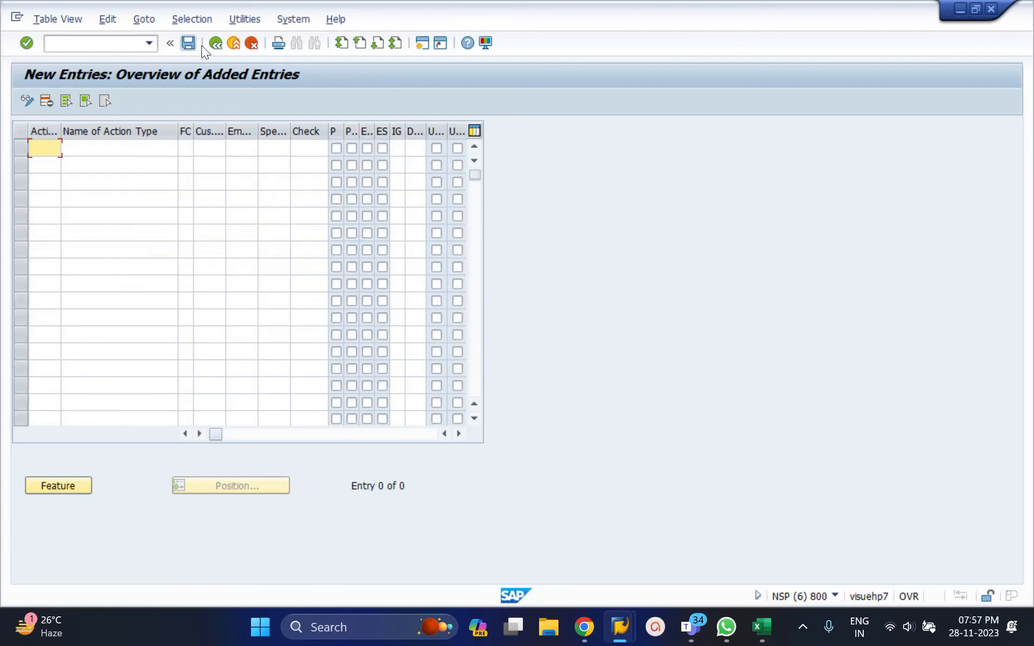
pyautogui.click(217, 42)
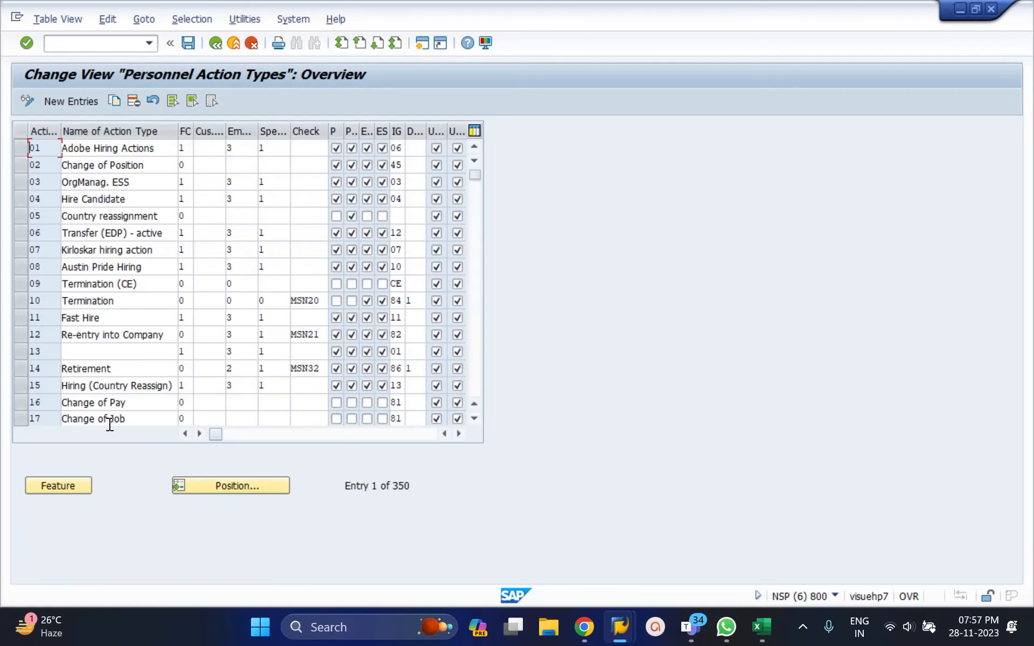
pyautogui.click(193, 483)
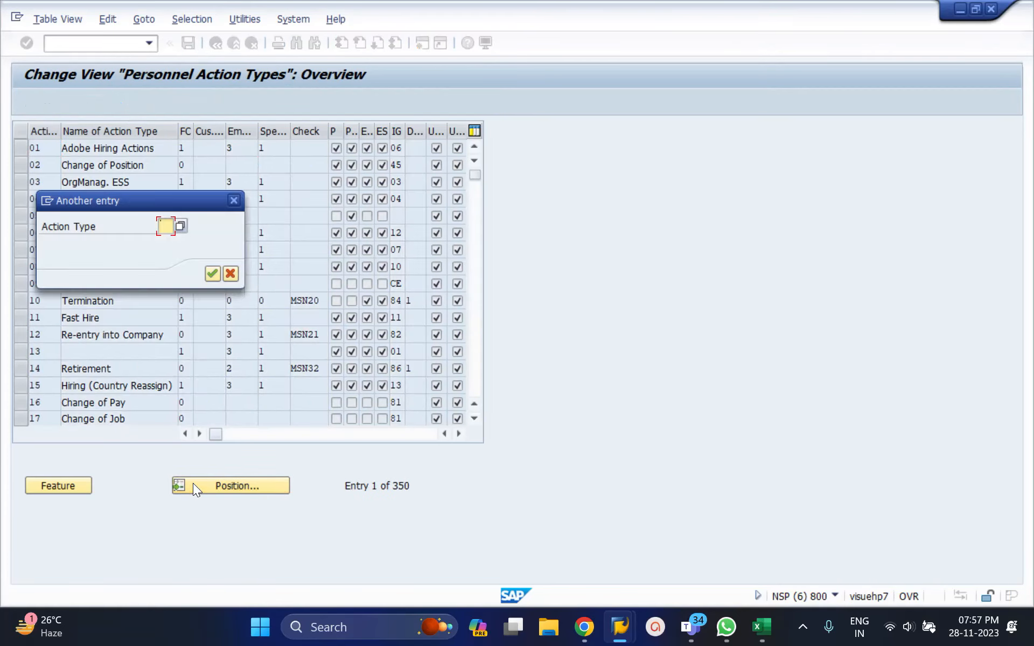
pyautogui.write('41')
pyautogui.press('Return')
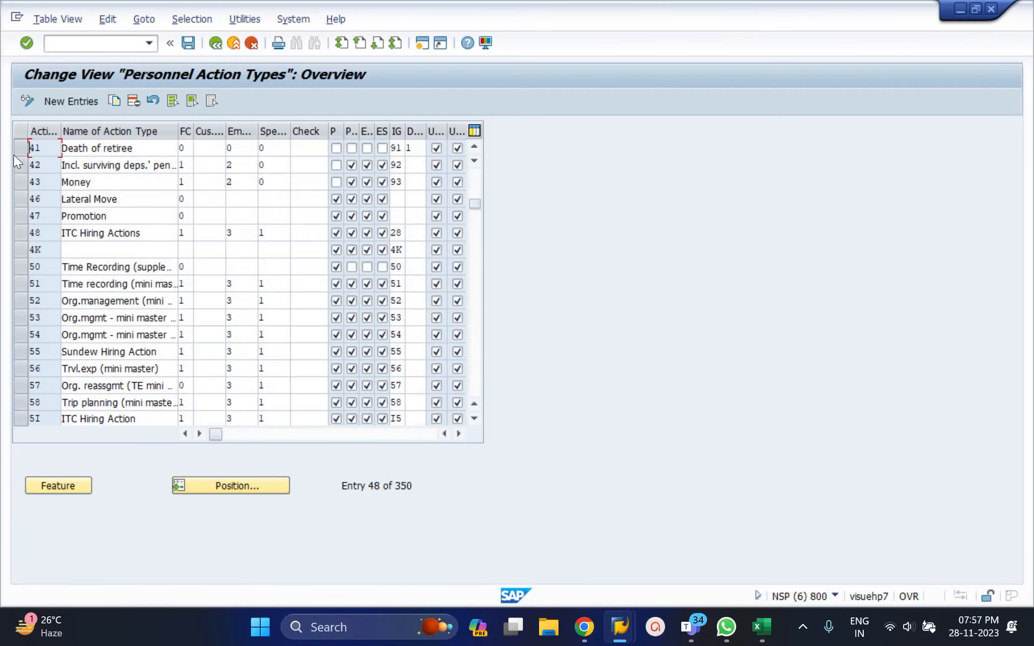
# Step: Locate action type GH in the personnel action types and select its entry
pyautogui.click(228, 483)
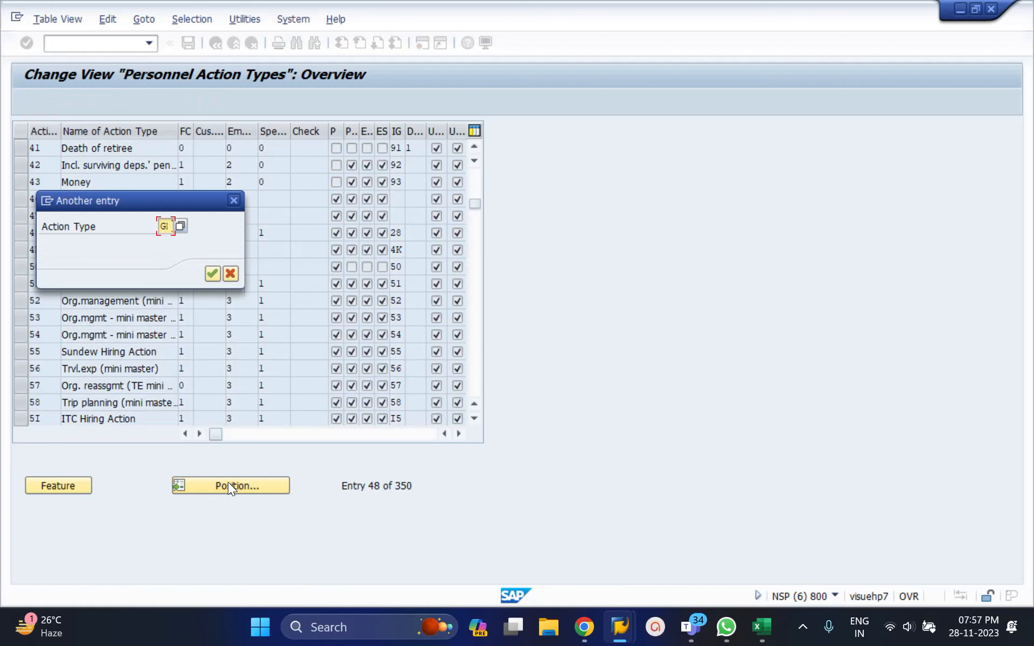
pyautogui.write('GH')
pyautogui.press('Return')
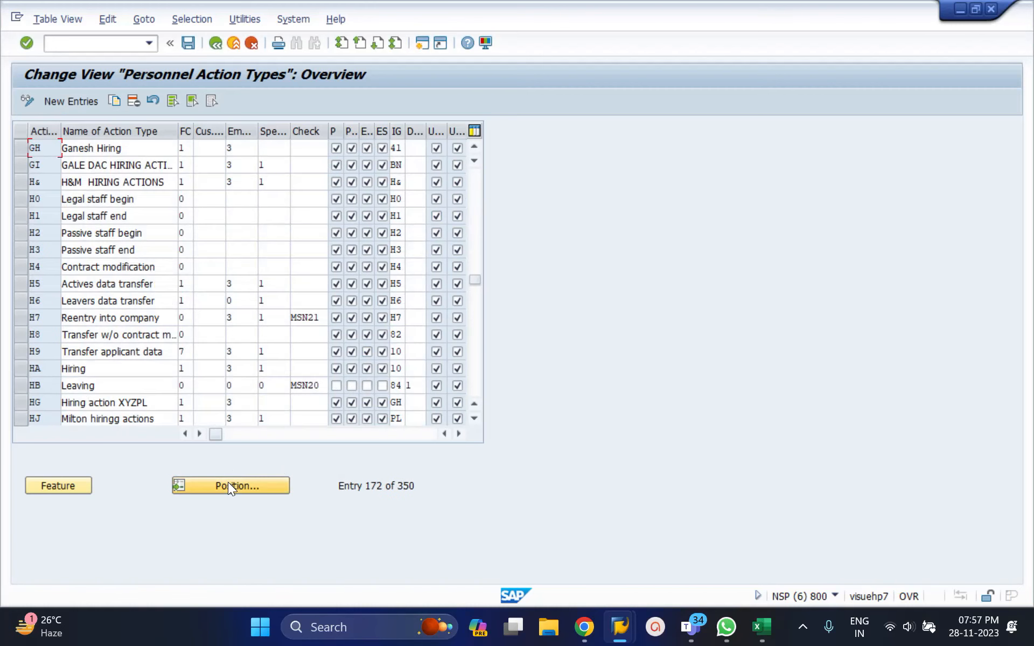
pyautogui.click(21, 146)
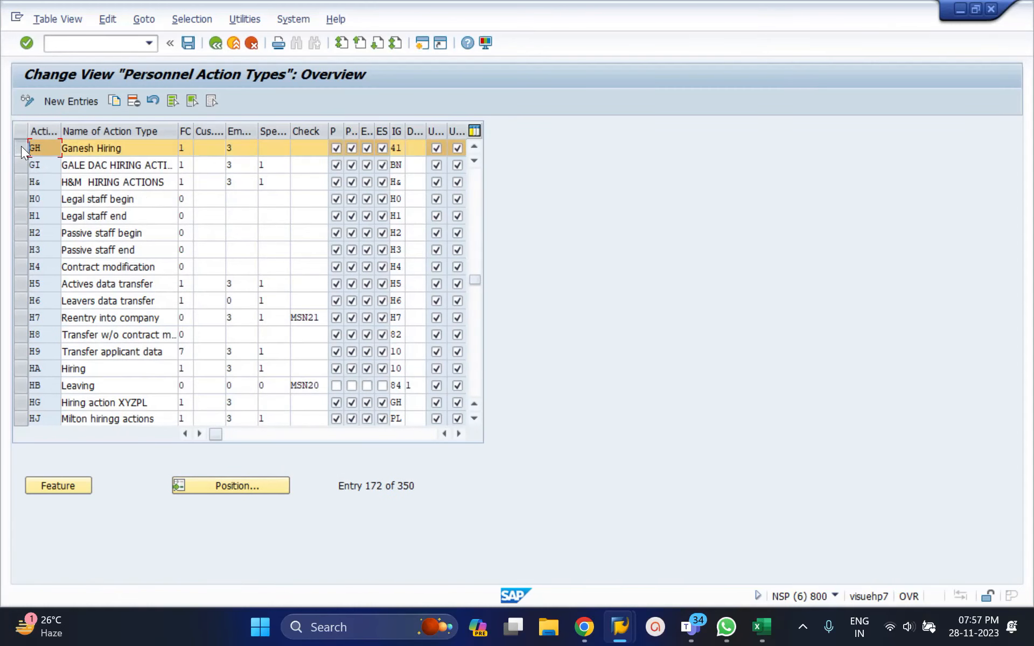
# Step: Examine the function character, employment status and remaining column settings of action type GH
pyautogui.click(183, 147)
pyautogui.click(238, 149)
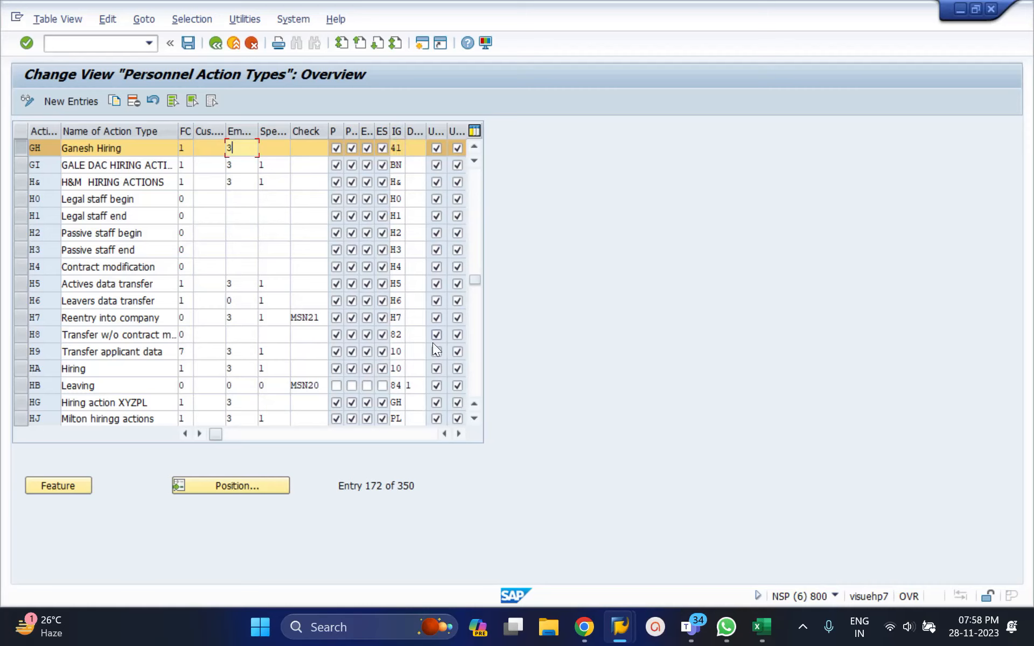
pyautogui.click(456, 434)
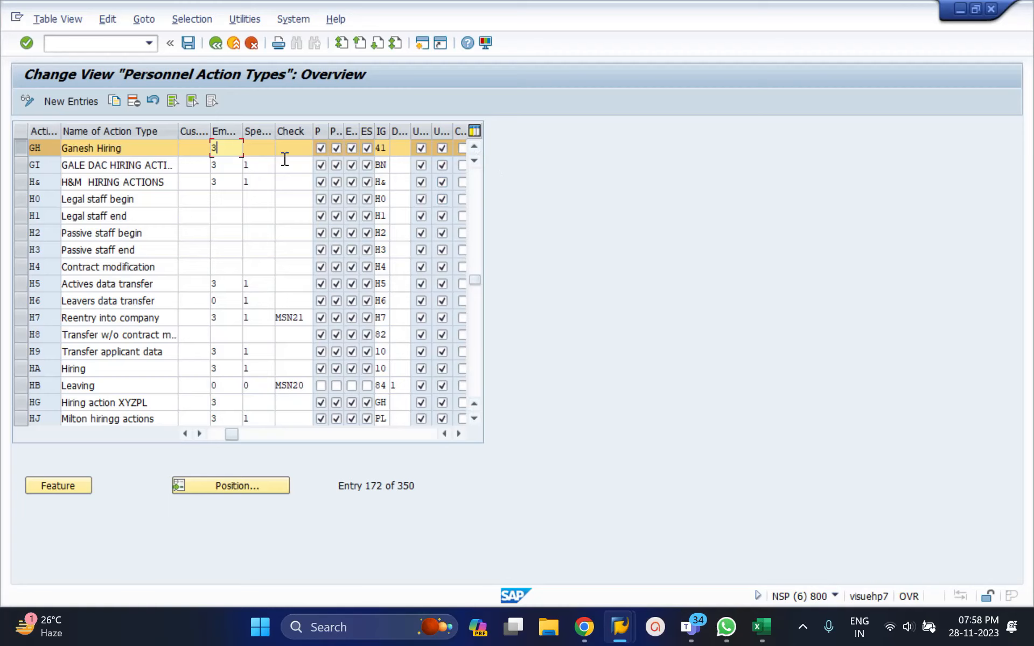
# Step: Leave the personnel action types and open the Create reasons for personnel actions activity
pyautogui.click(217, 45)
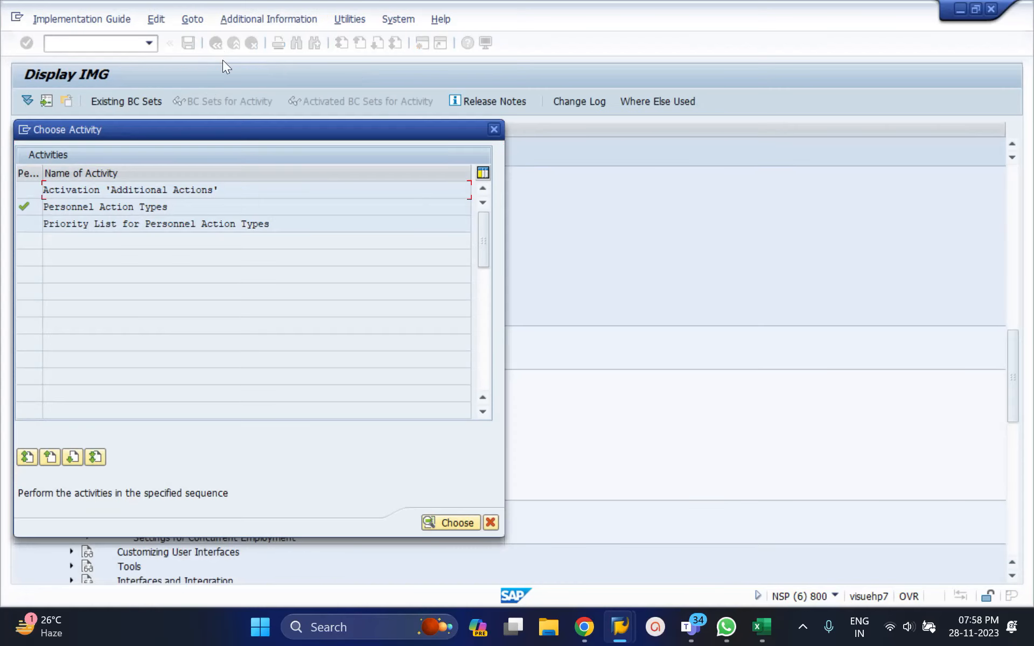
pyautogui.click(490, 128)
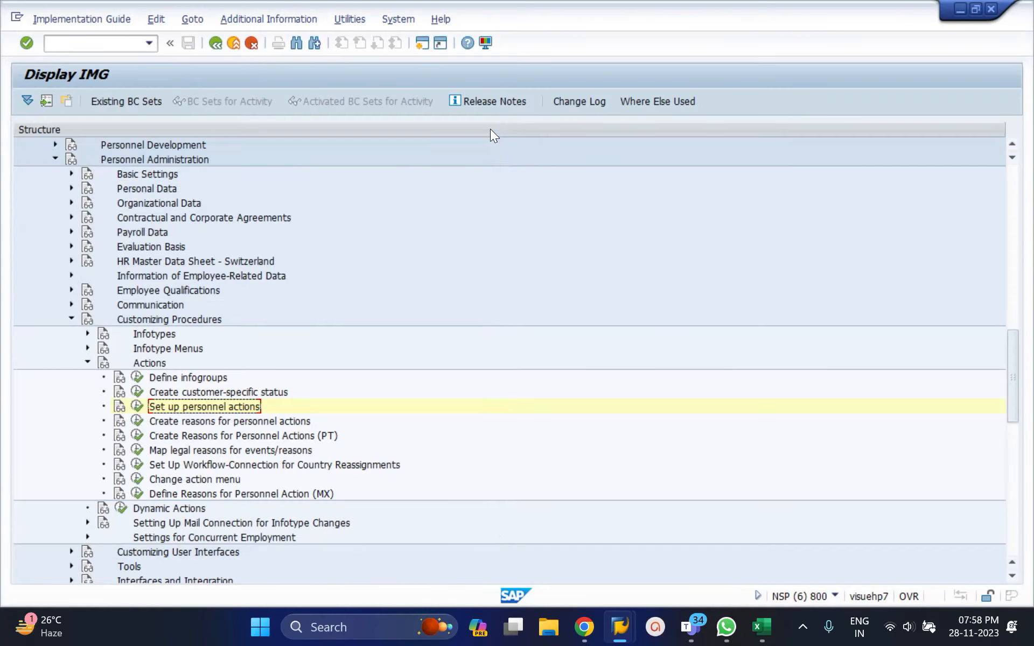
pyautogui.click(137, 421)
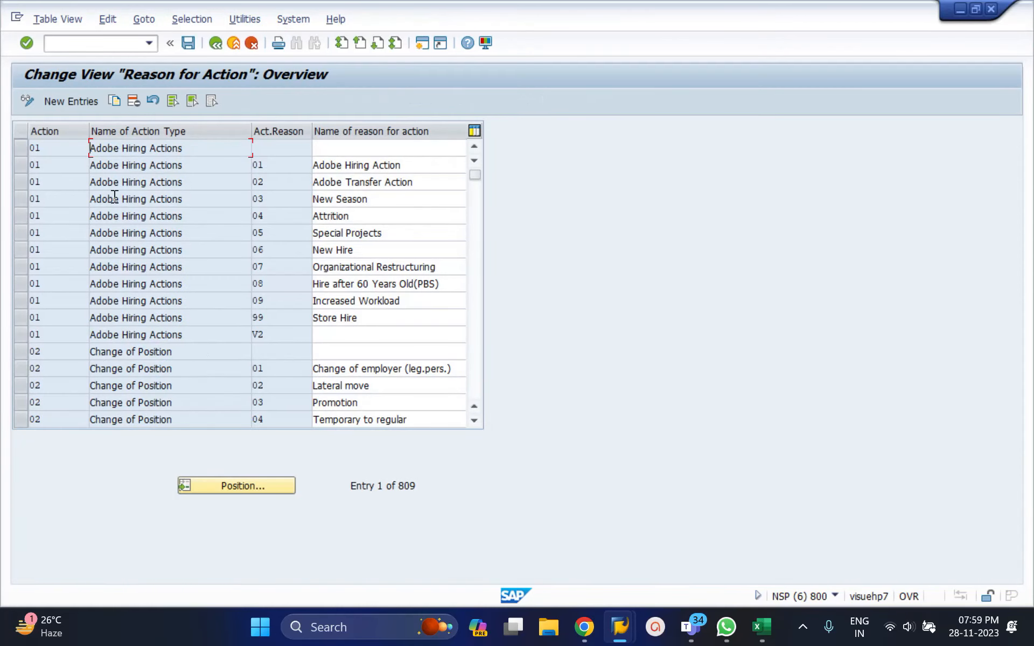
# Step: Locate the reason for action entry with action type GH and reason GH
pyautogui.click(263, 487)
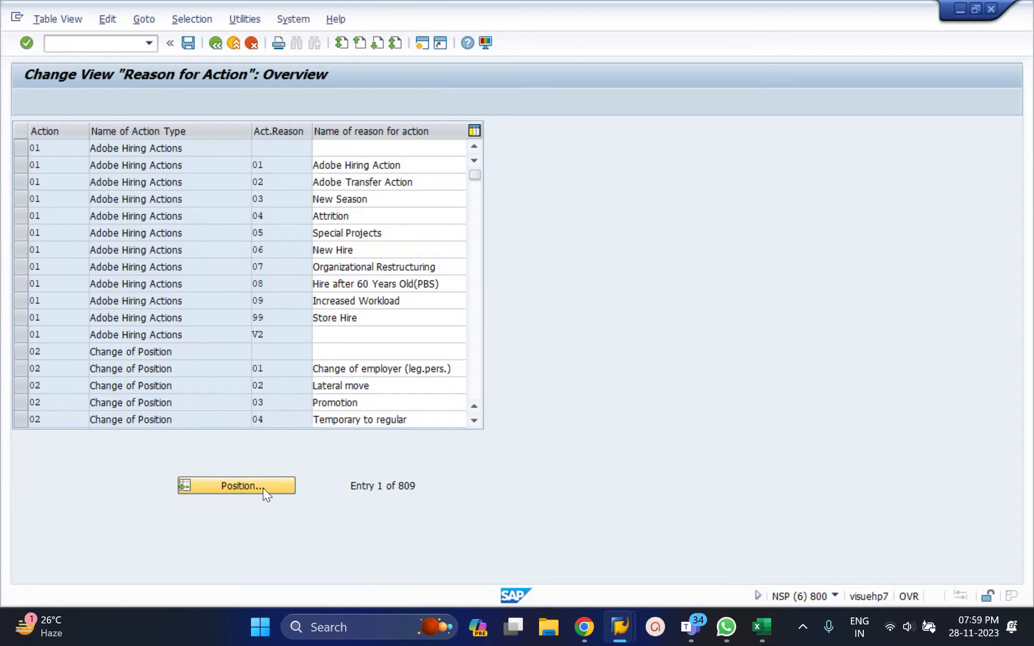
pyautogui.write('GH')
pyautogui.press('Tab')
pyautogui.write('GH')
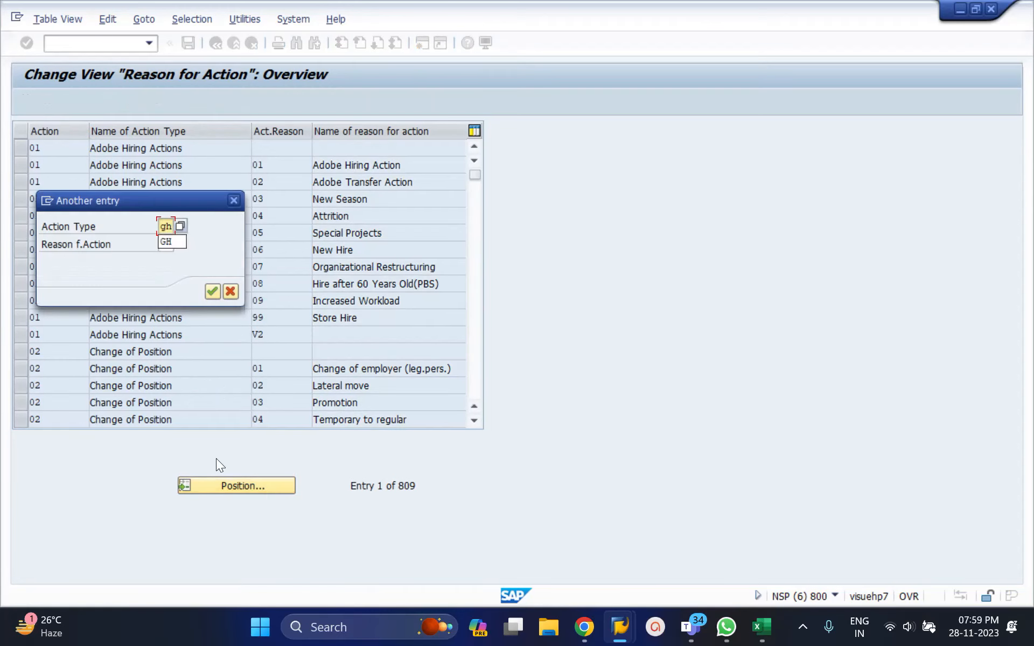
pyautogui.press('Return')
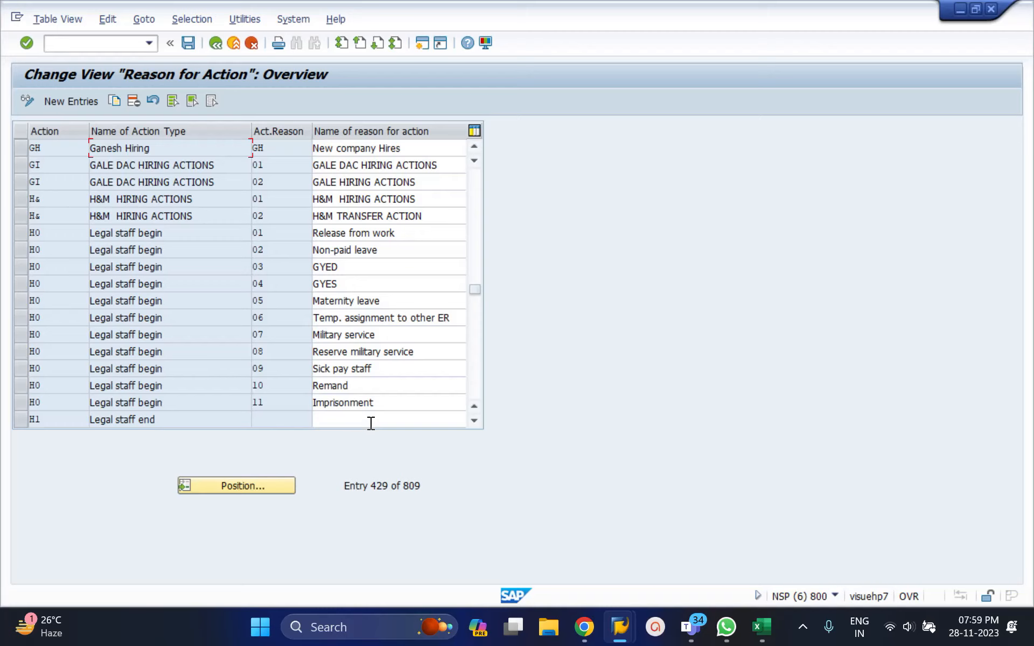
# Step: Leave the reasons for action and open the Action menu activity under Change action menu for menu 01, Actions
pyautogui.click(214, 43)
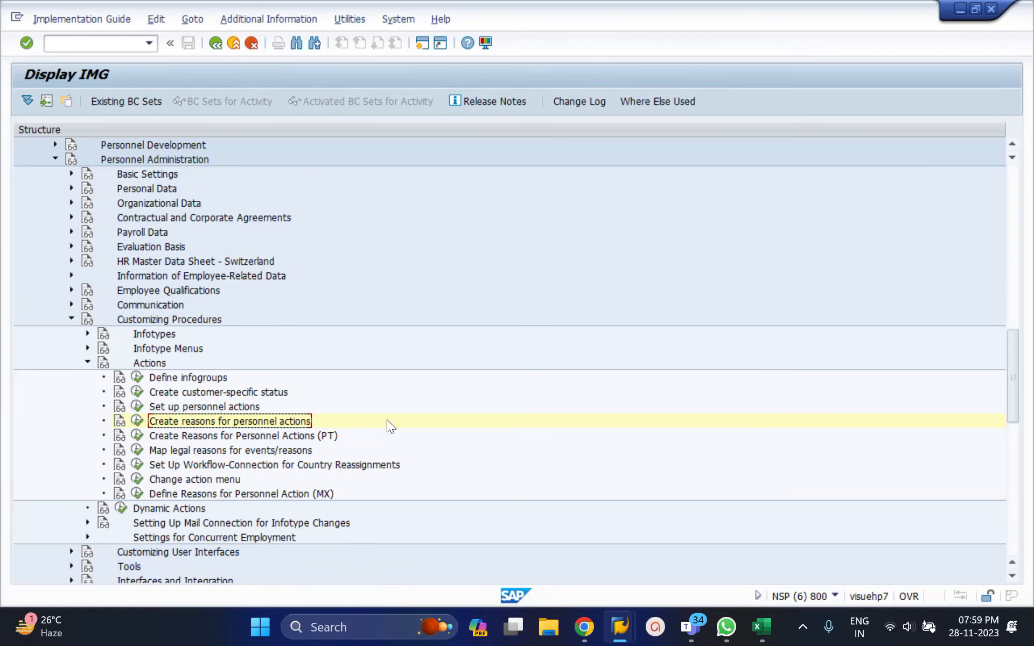
pyautogui.click(137, 478)
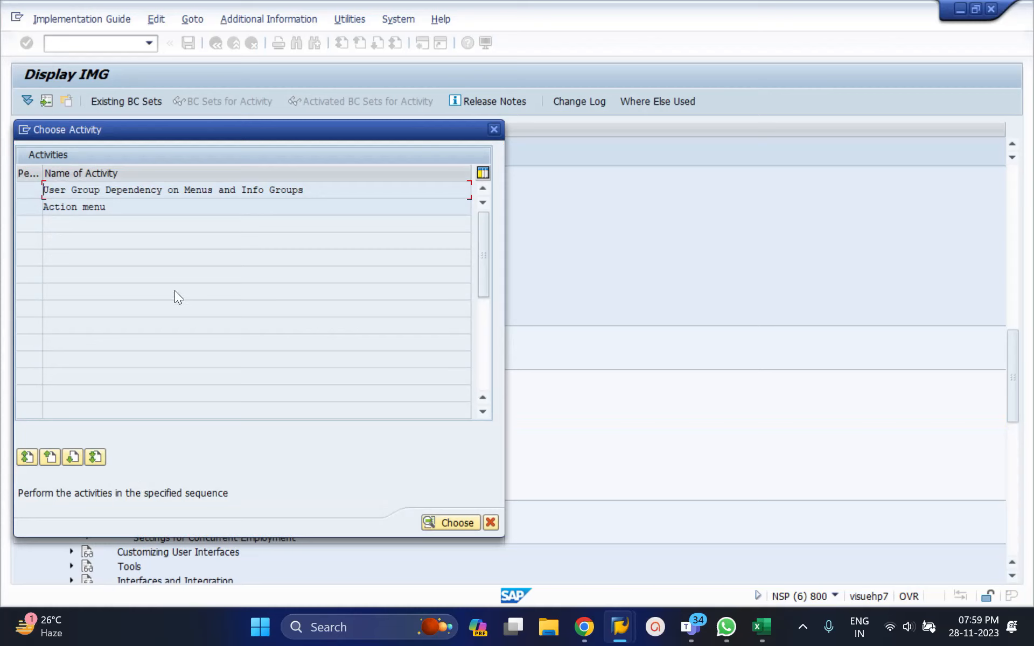
pyautogui.doubleClick(115, 207)
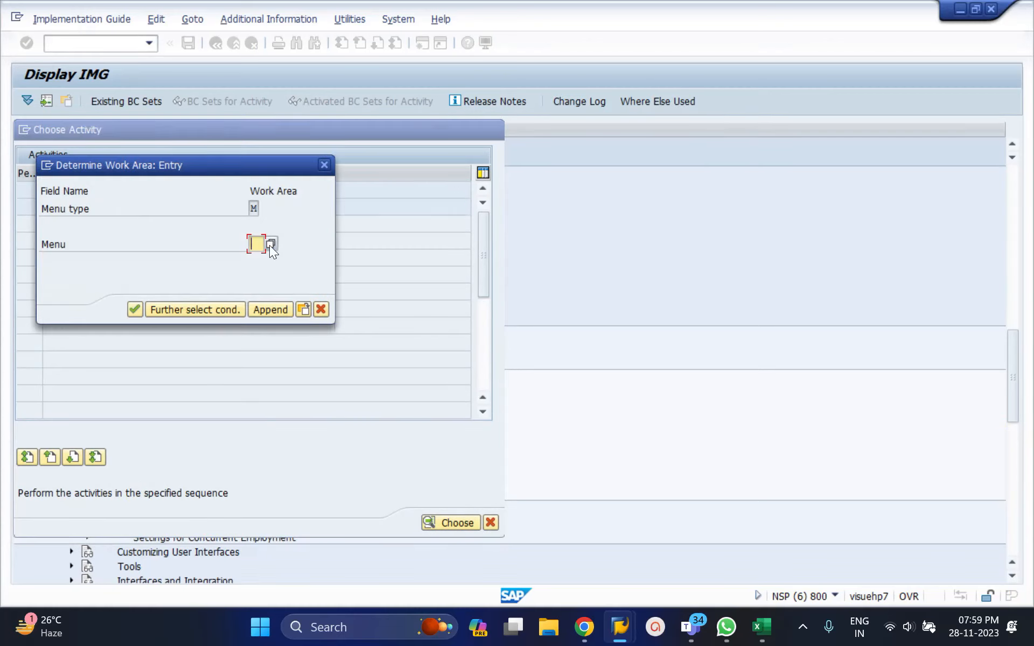
pyautogui.click(270, 244)
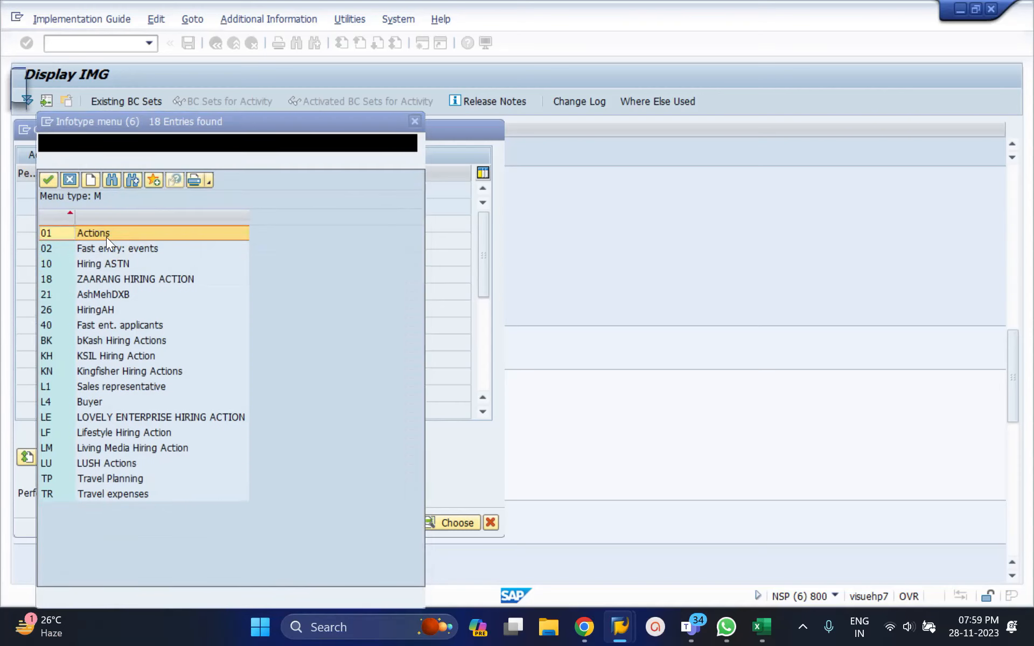
pyautogui.doubleClick(98, 234)
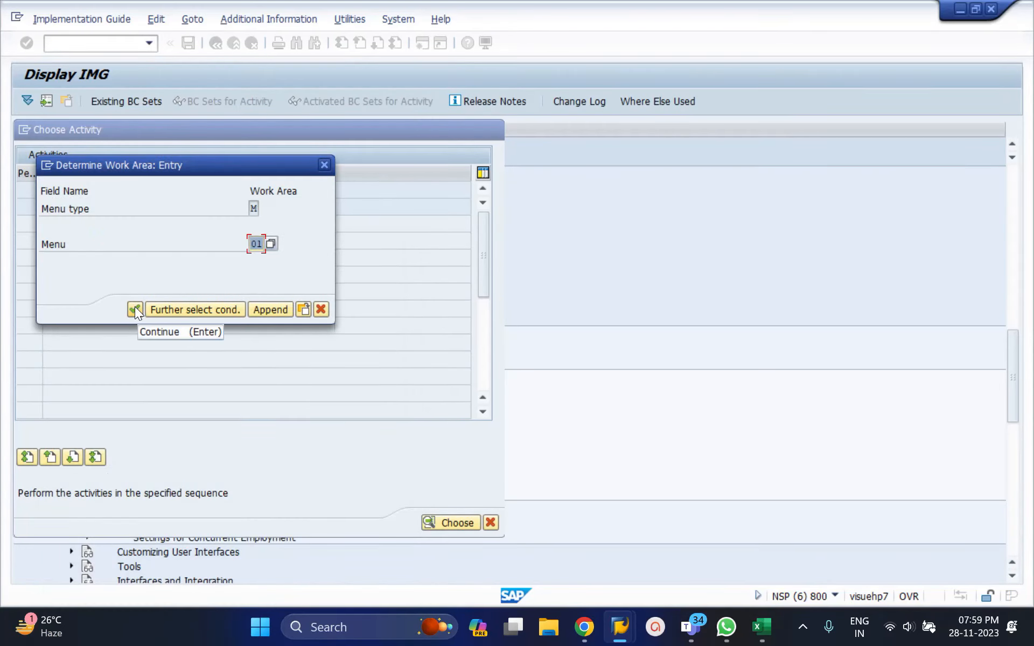
pyautogui.click(135, 306)
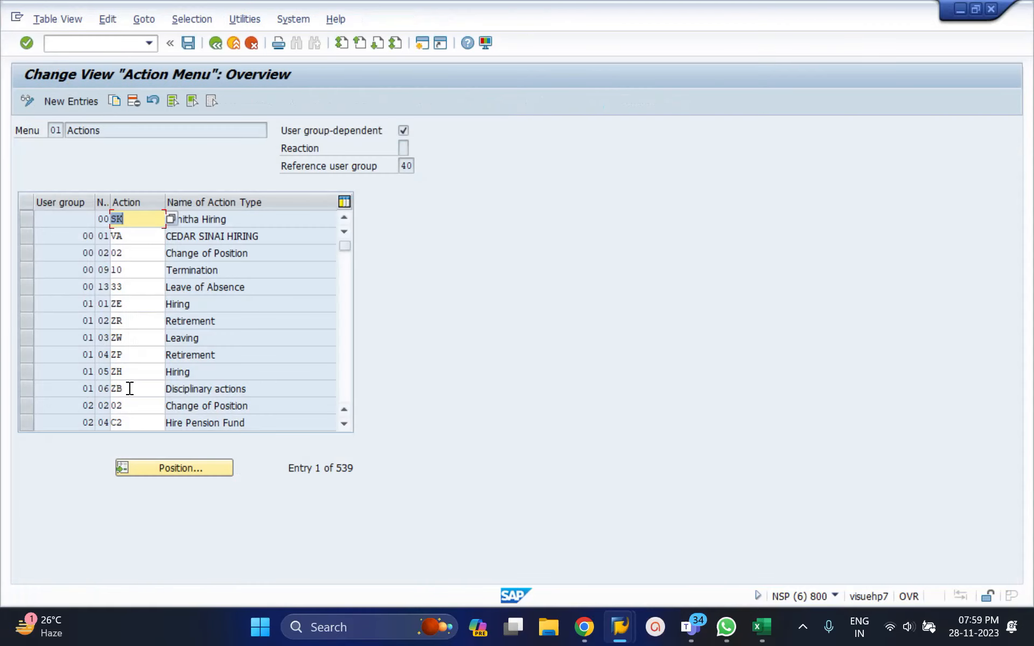
# Step: Add an entry to the Actions menu with user group 40, number 67 and action GH, and save it
pyautogui.click(76, 101)
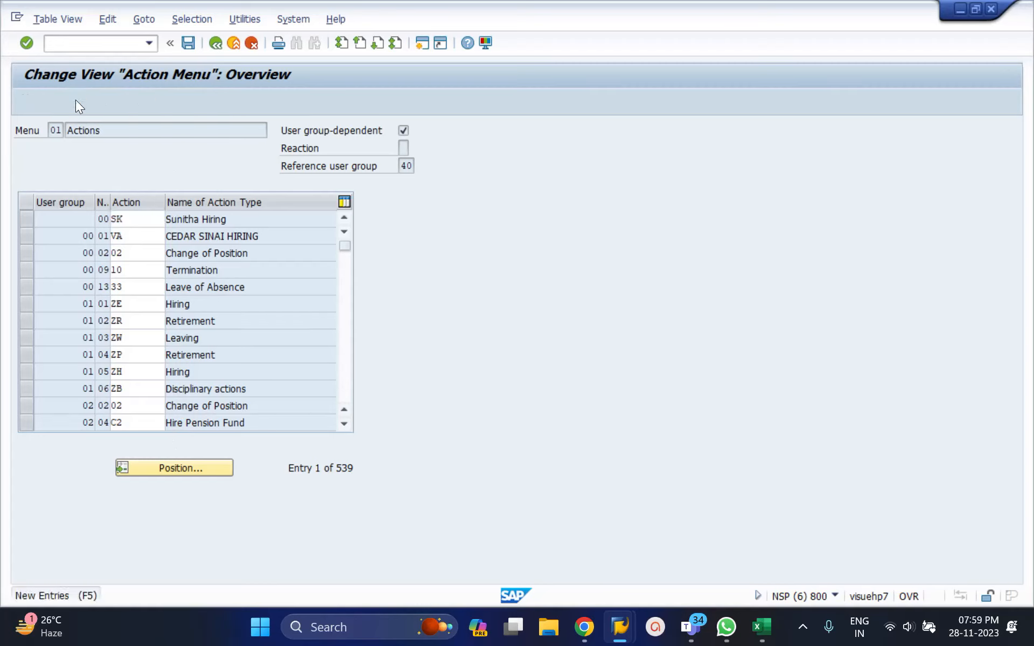
pyautogui.write('4')
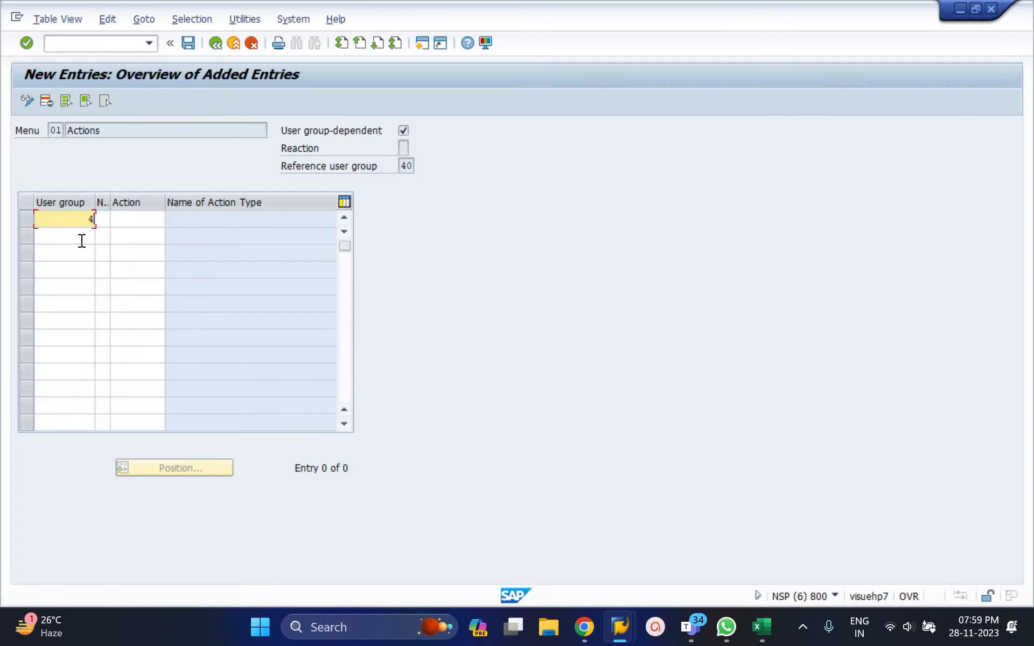
pyautogui.write('0')
pyautogui.press('Tab')
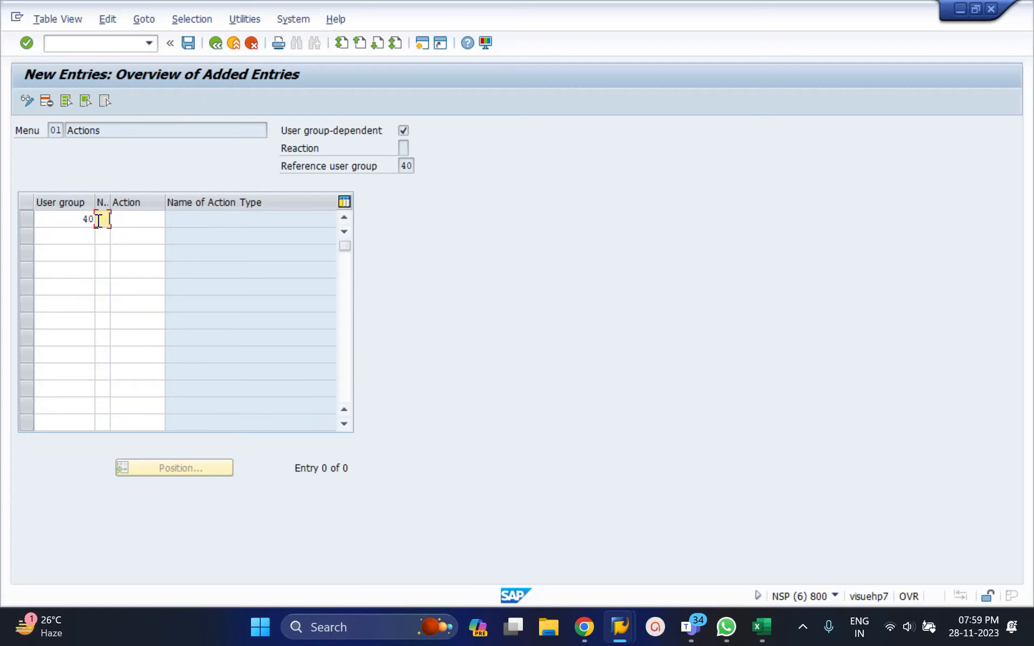
pyautogui.write('57')
pyautogui.press('Tab')
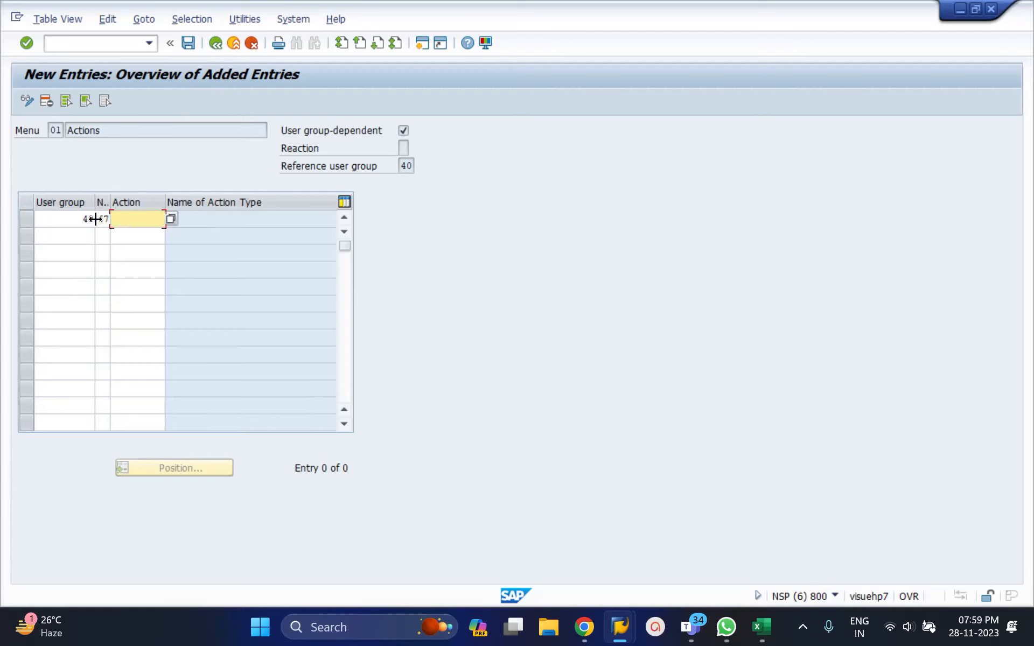
pyautogui.write('GH')
pyautogui.press('Return')
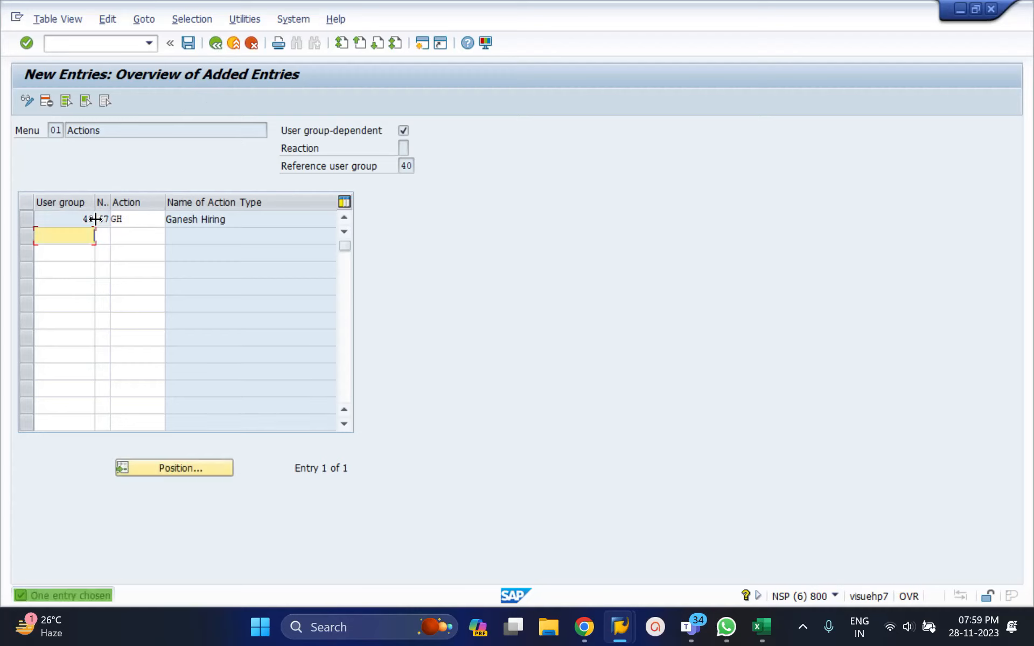
pyautogui.press('F3')
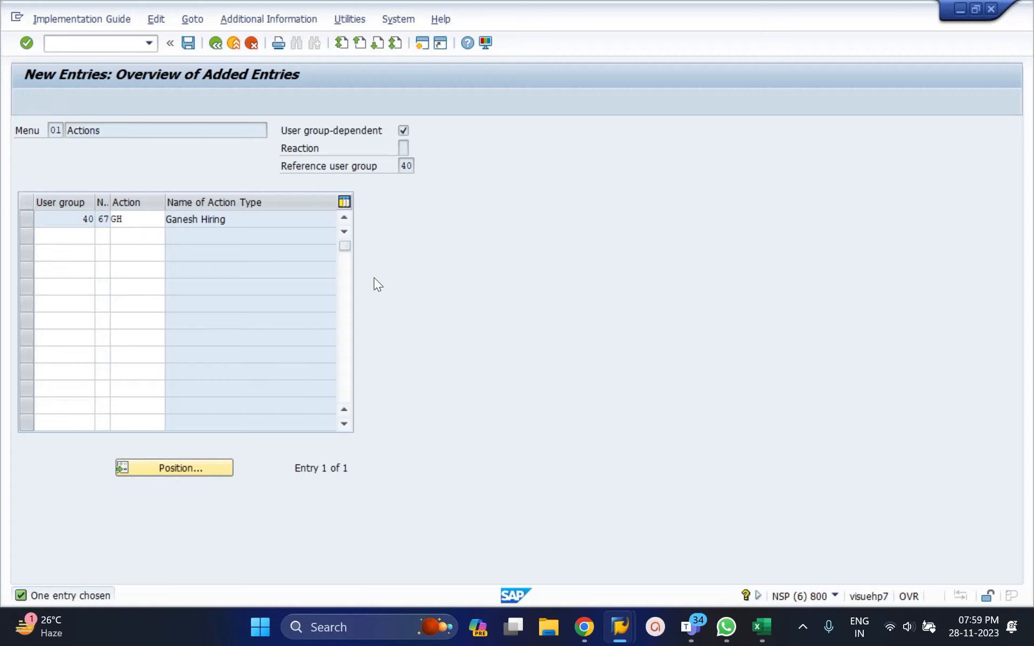
pyautogui.click(237, 271)
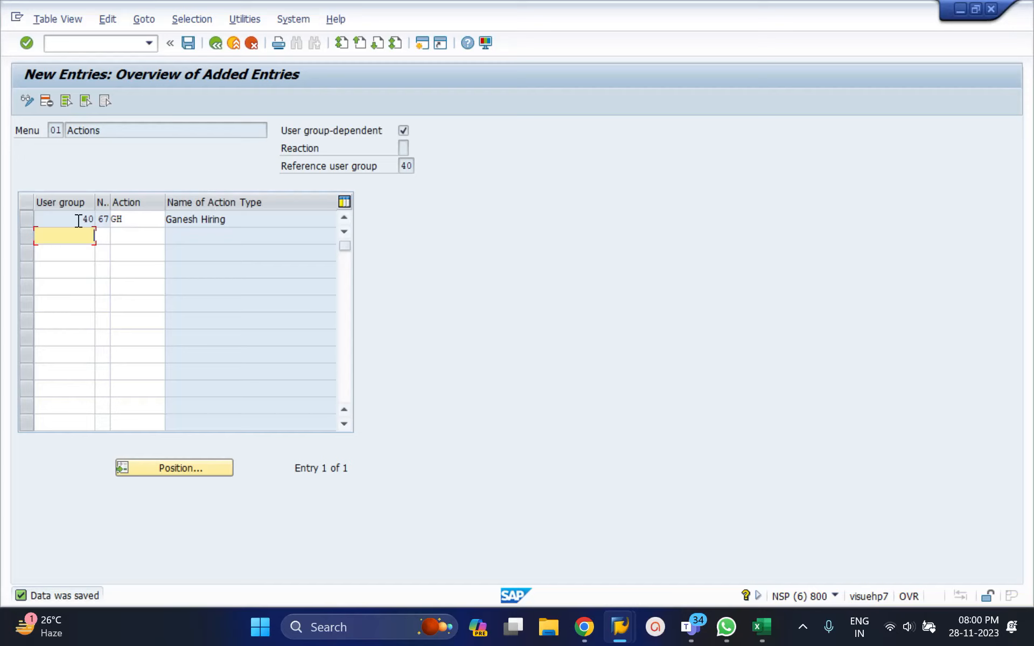
# Step: Leave the action menu entries and close the activity selection to return to the IMG structure
pyautogui.click(78, 221)
pyautogui.click(214, 43)
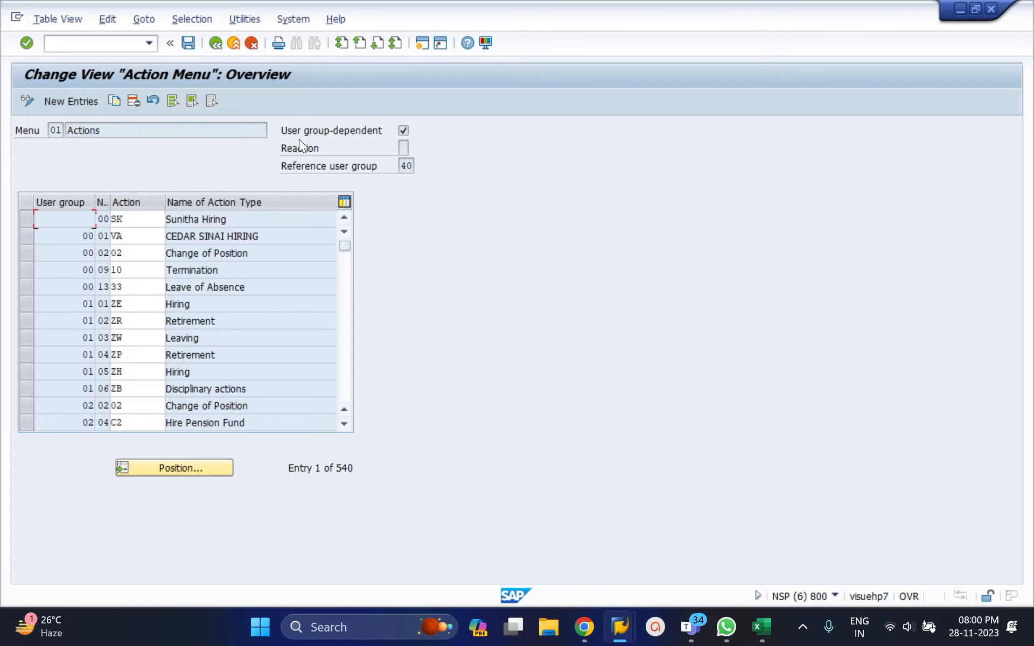
pyautogui.click(214, 43)
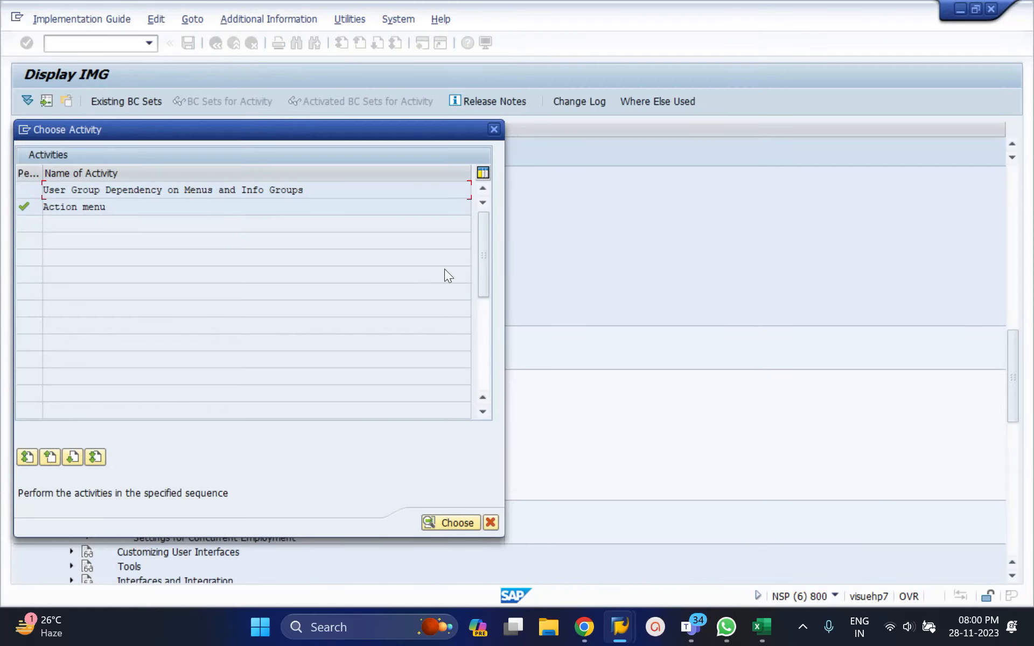
pyautogui.click(494, 129)
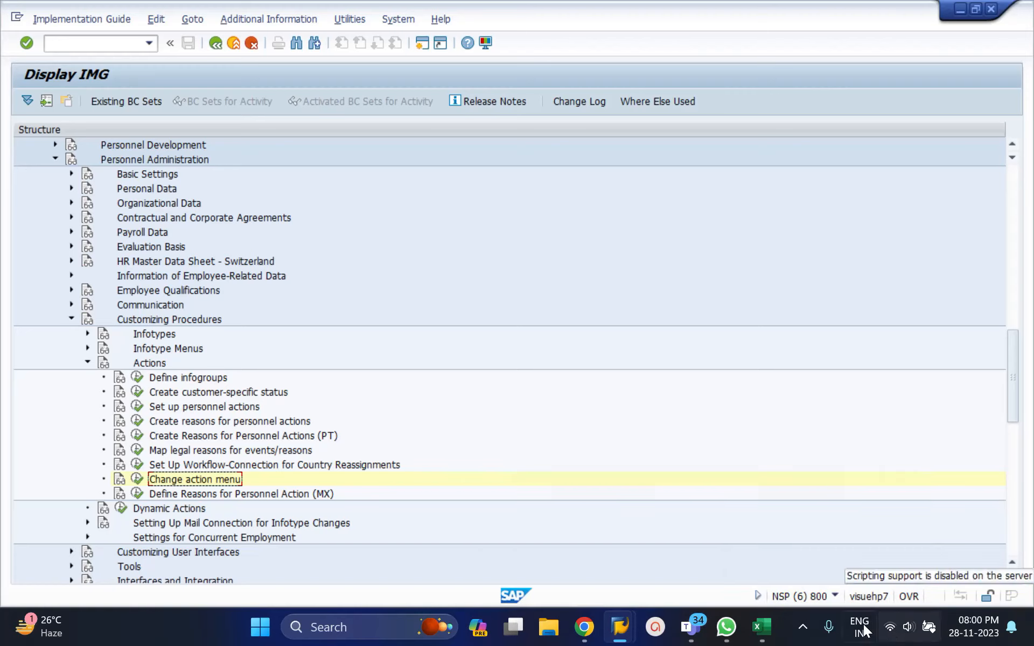
pyautogui.click(802, 626)
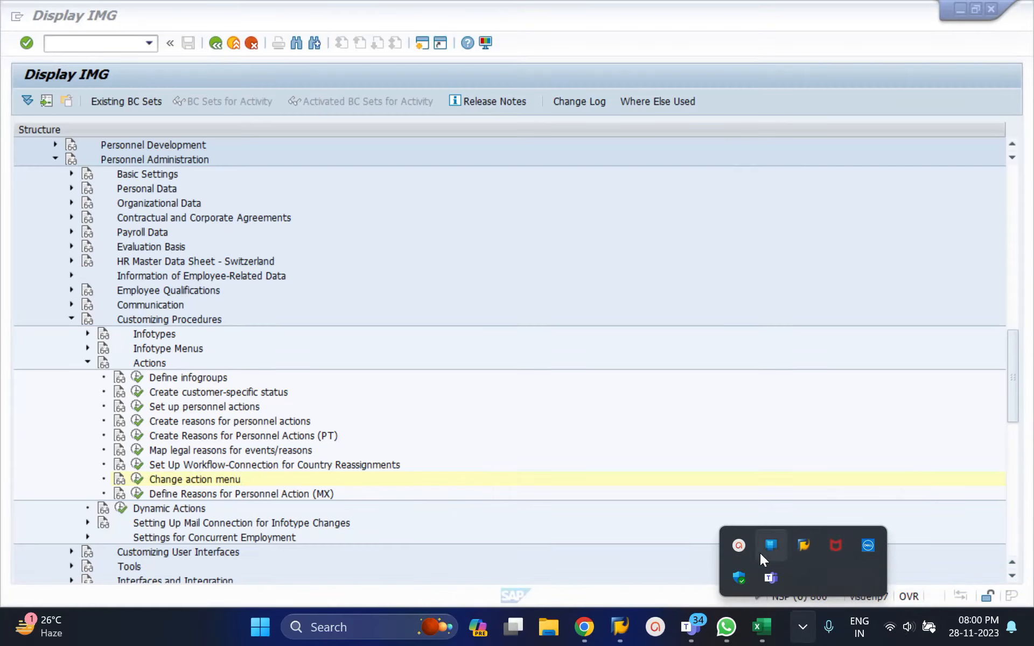
pyautogui.click(744, 545)
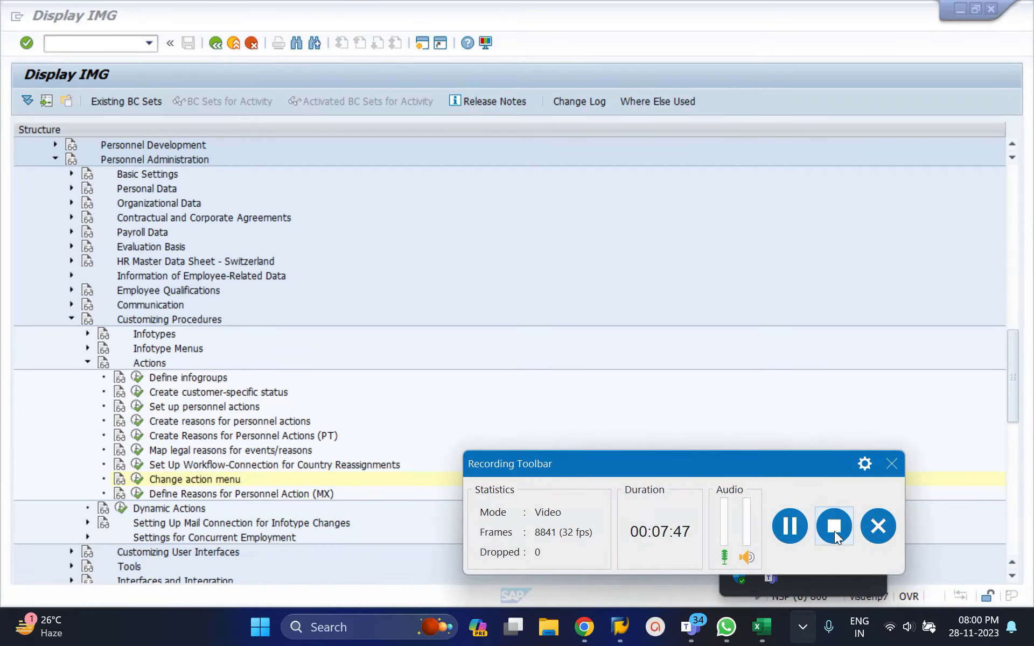